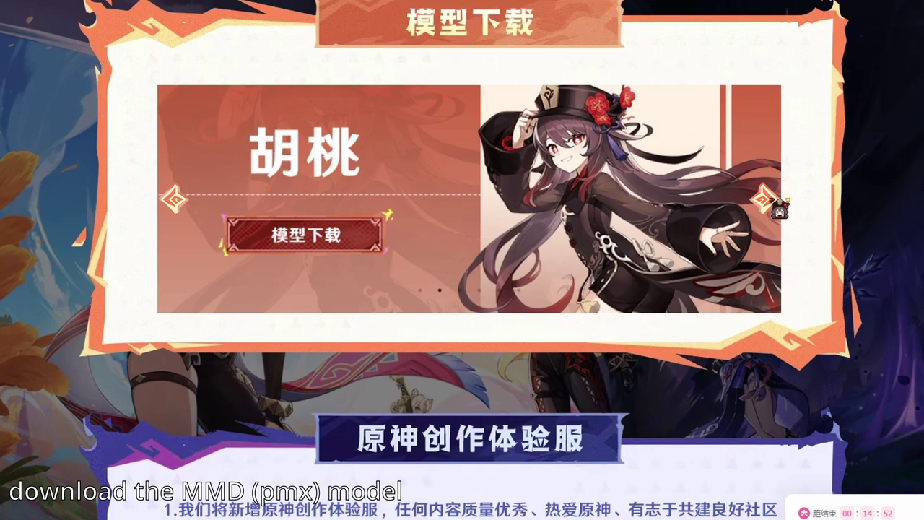
Browse the character model download slides, then view Furina's model info in PMXEditor
left_click(774, 205)
left_click(773, 206)
left_click(774, 206)
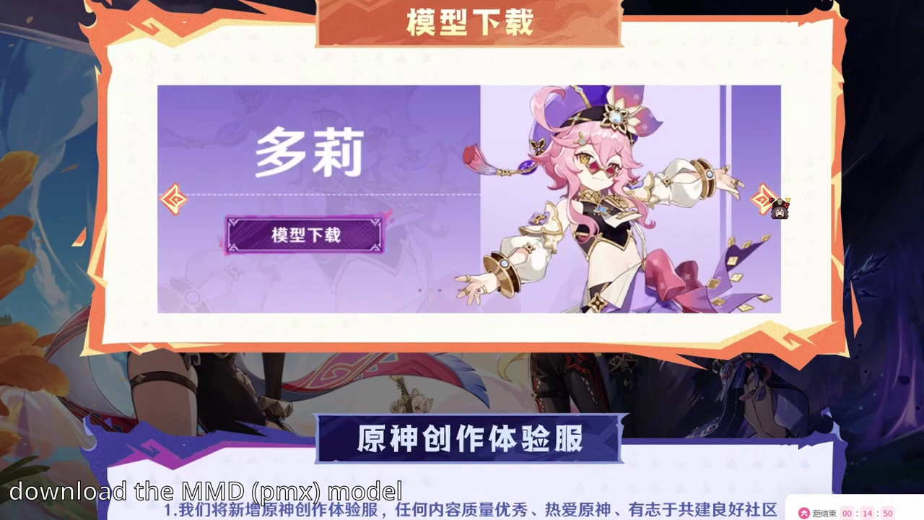
left_click(774, 206)
left_click(773, 206)
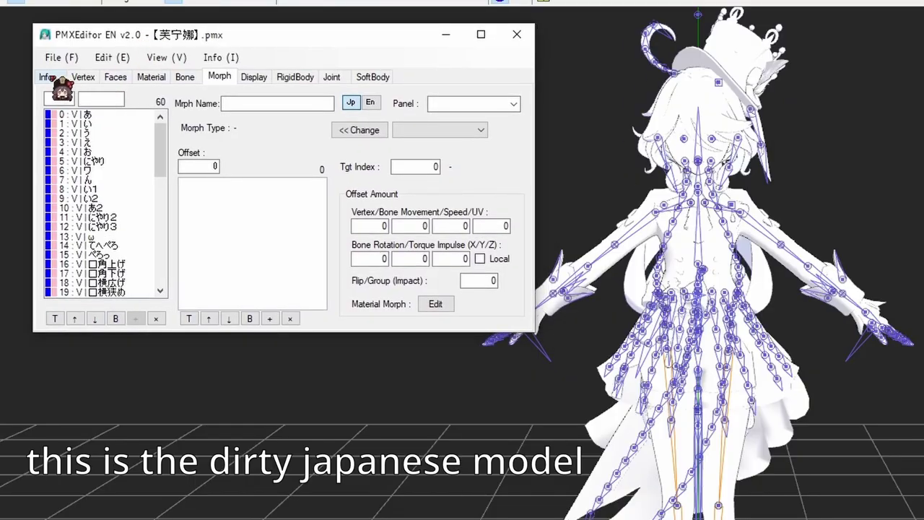
left_click(48, 77)
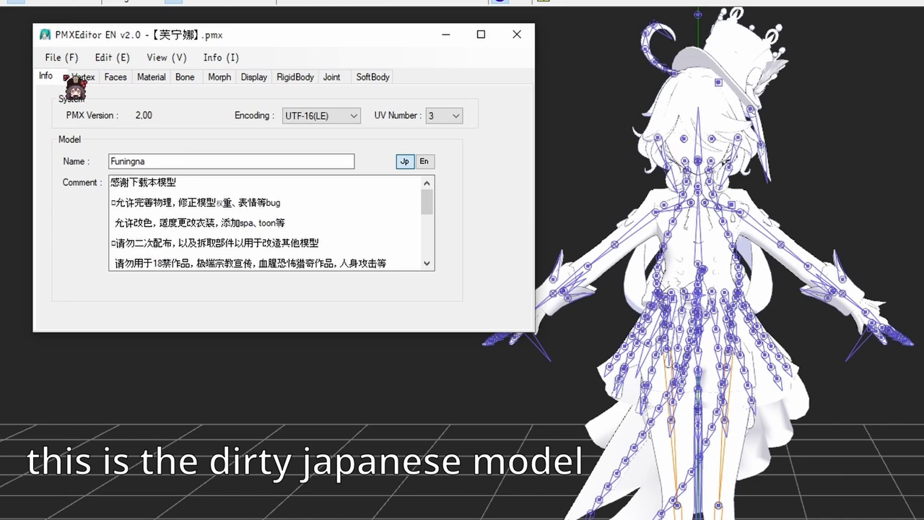
Inspect the original model's vertex, face, material, bone, morph and rigid body lists
left_click(82, 78)
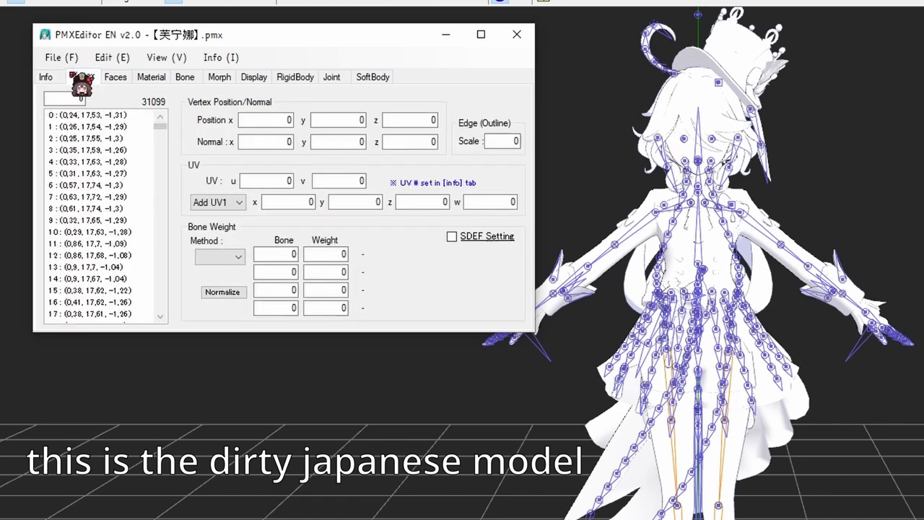
left_click(119, 77)
left_click(151, 78)
left_click_drag(160, 126, 175, 258)
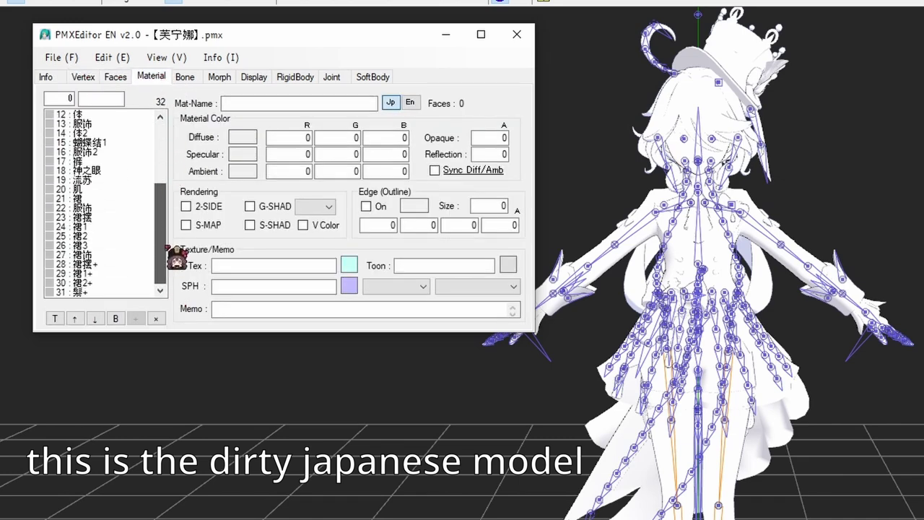
left_click(185, 77)
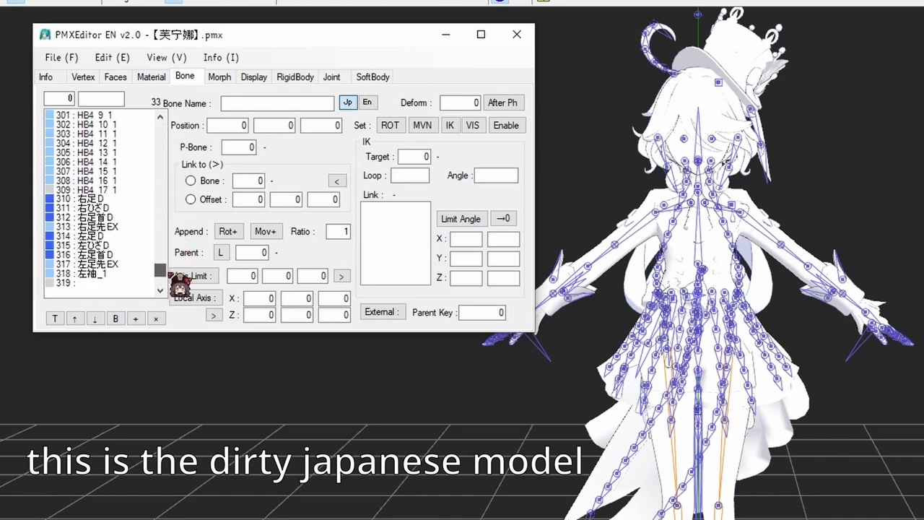
mouse_move(161, 131)
left_mouse_down()
mouse_move(163, 120)
mouse_move(160, 288)
mouse_move(162, 119)
left_mouse_up()
left_click(222, 78)
left_click(295, 76)
Check the original joints, then the cleaned model's faces, five materials and translated bones
left_click(332, 76)
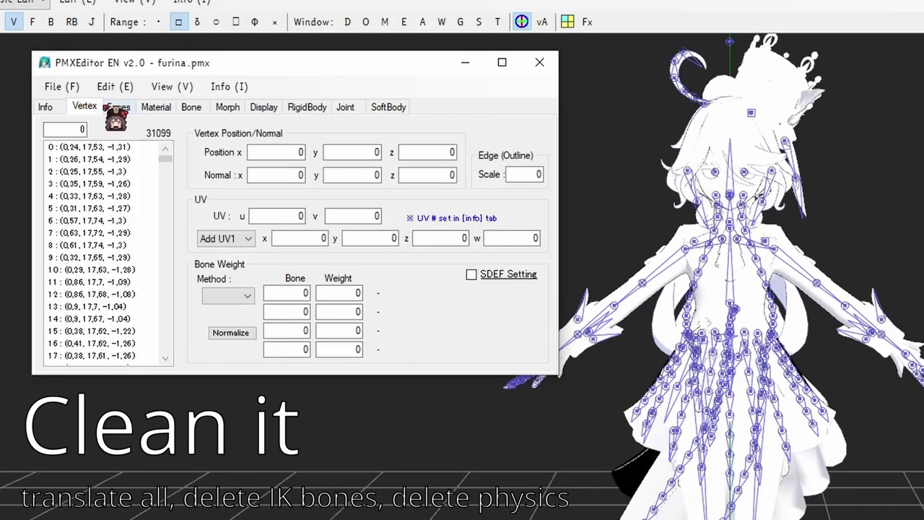
left_click(115, 107)
left_click(155, 108)
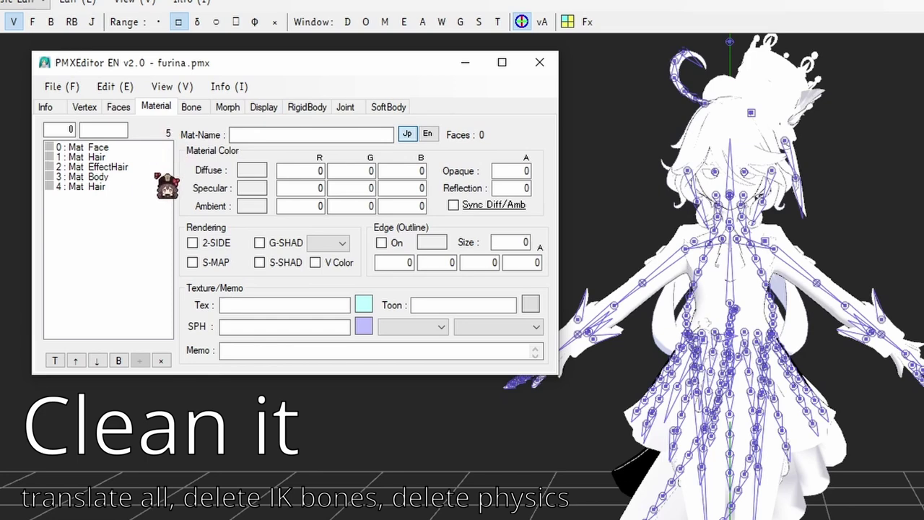
left_click(189, 108)
mouse_move(166, 180)
left_mouse_down()
mouse_move(166, 291)
mouse_move(167, 155)
left_mouse_up()
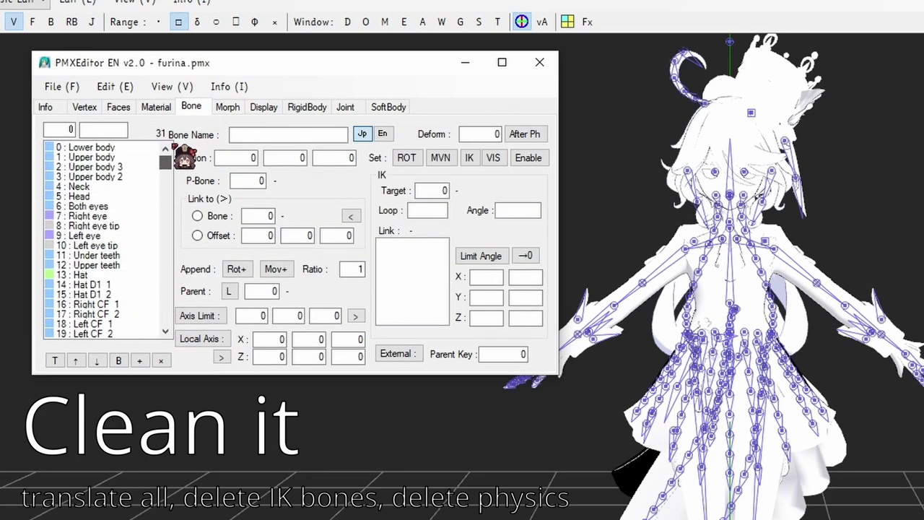
Review the translated morphs and display groups, and confirm rigid bodies are gone and joints remain
left_click(227, 109)
scroll(170, 218, "down", 9)
scroll(181, 213, "up", 13)
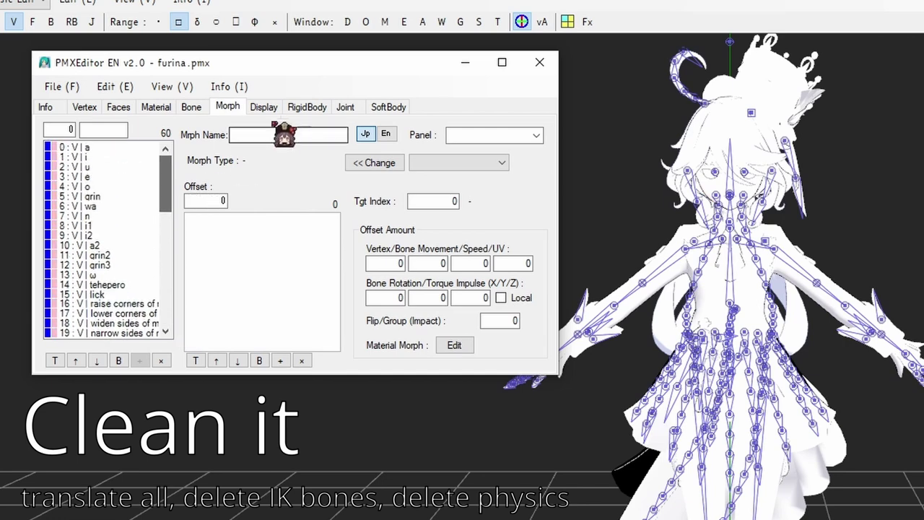
left_click(263, 108)
left_click(307, 107)
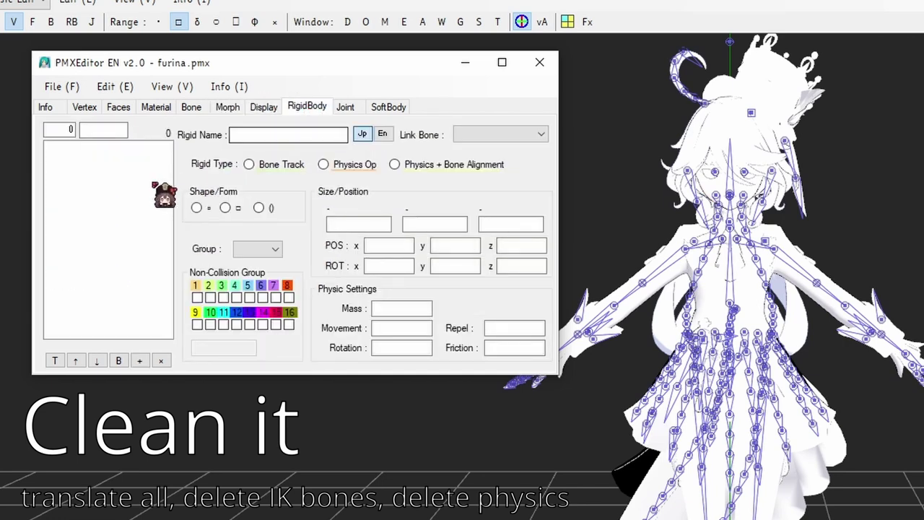
left_click(345, 107)
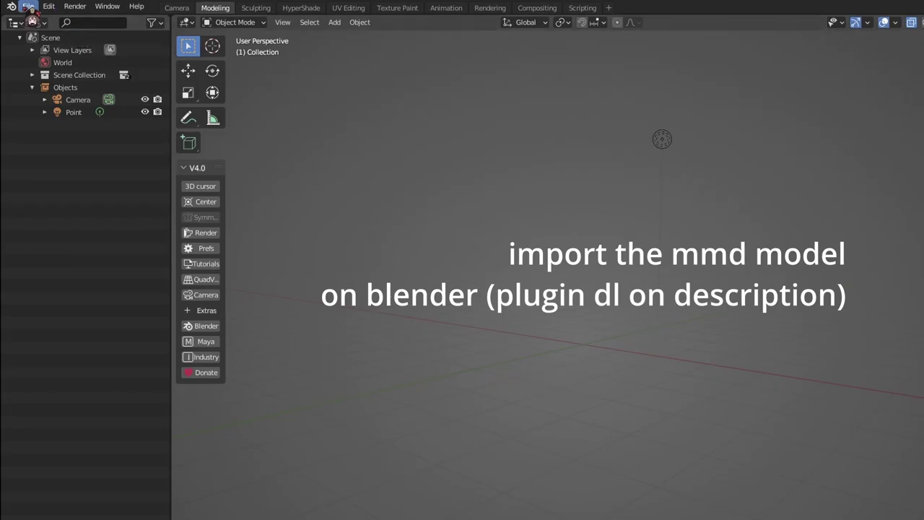
Import the Furina .pmx into Blender, frame it with Home, then start File > Export as FBX
left_click(27, 6)
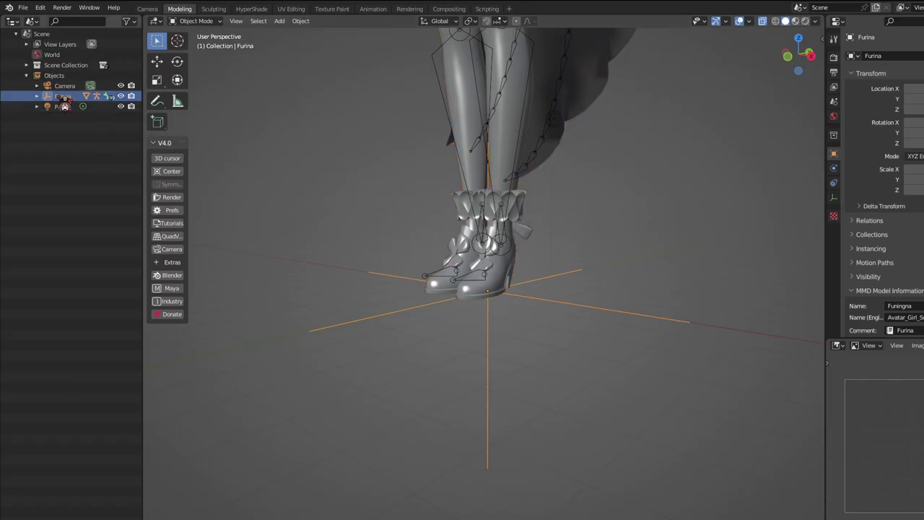
key("Home")
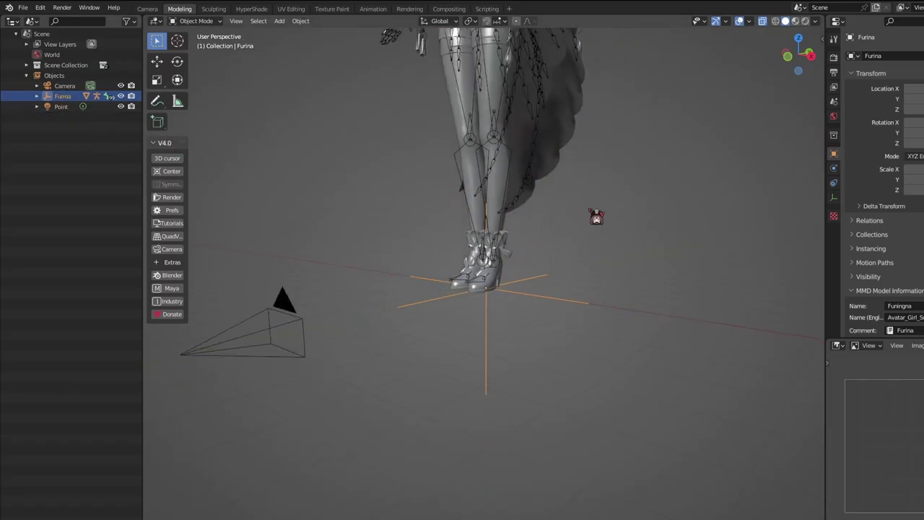
middle_click_drag(483, 289, 484, 238)
scroll(483, 260, "up", 3)
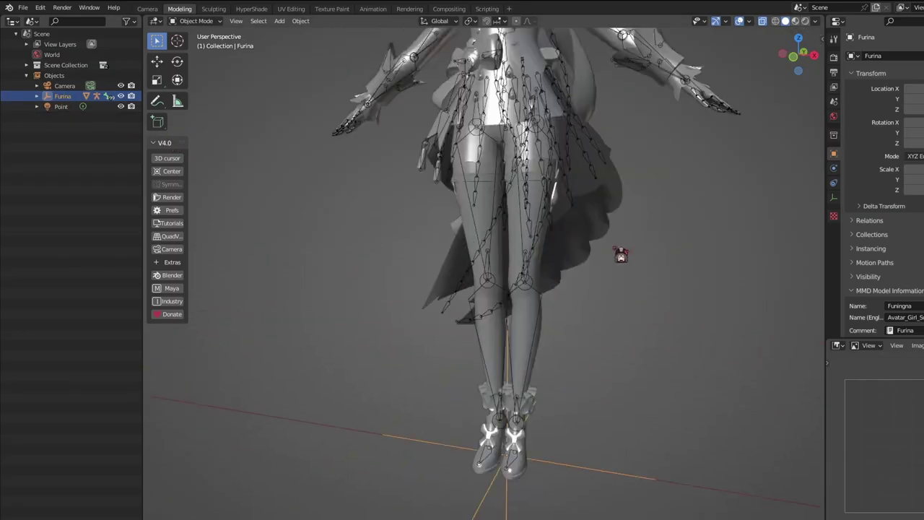
scroll(484, 260, "down", 3)
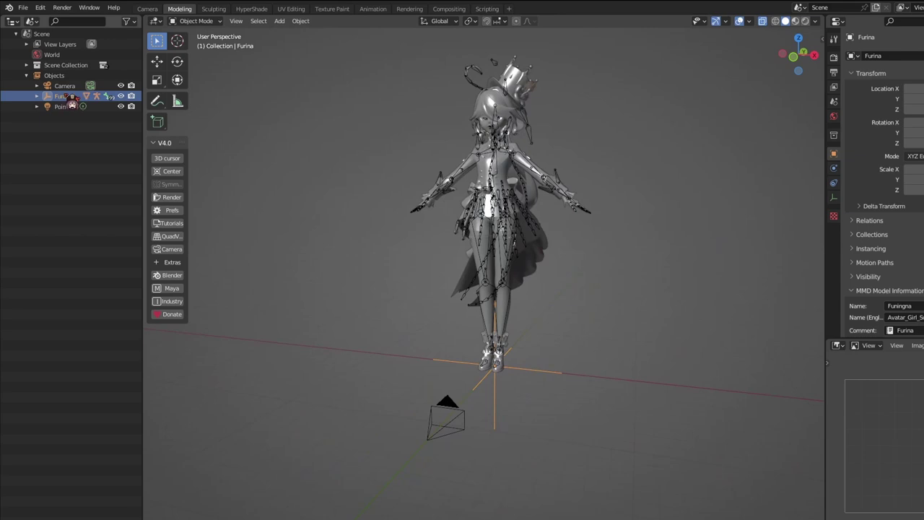
left_click(24, 8)
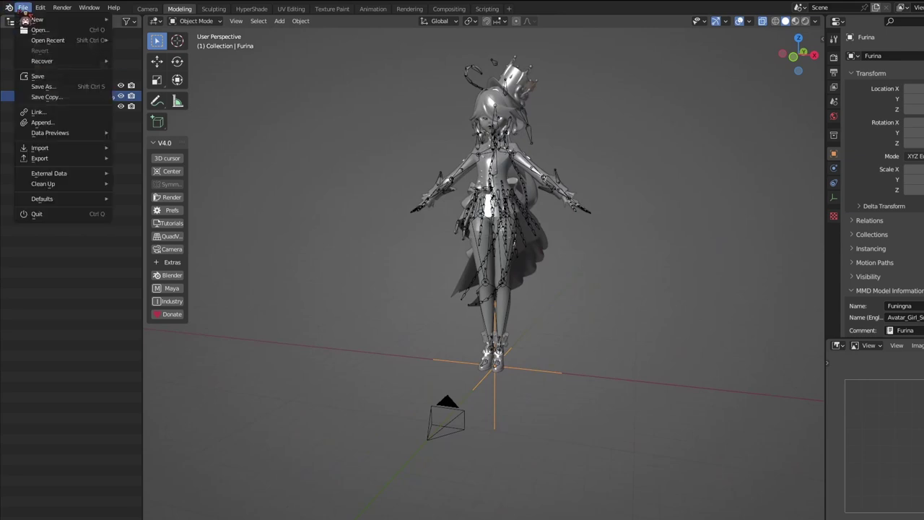
left_click(23, 8)
mouse_move(40, 158)
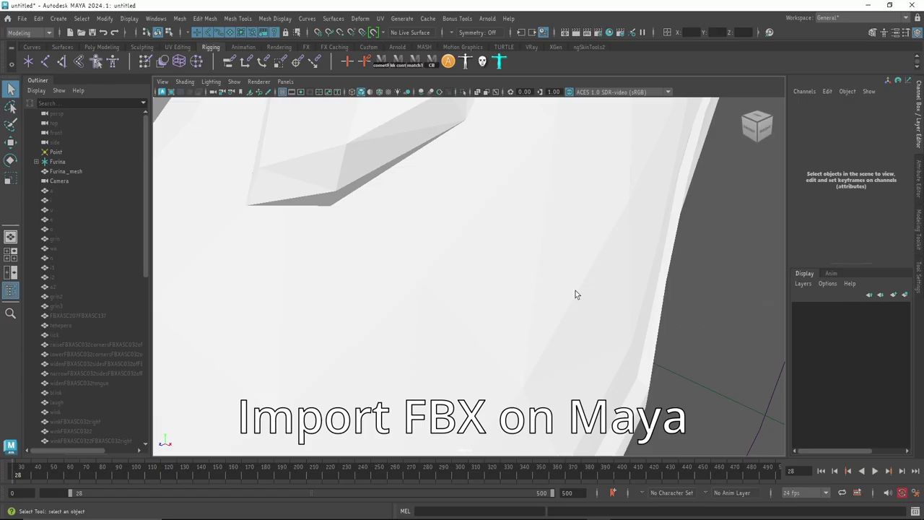
Orbit and zoom around the imported Furina FBX to inspect it
scroll(576, 293, "down", 6)
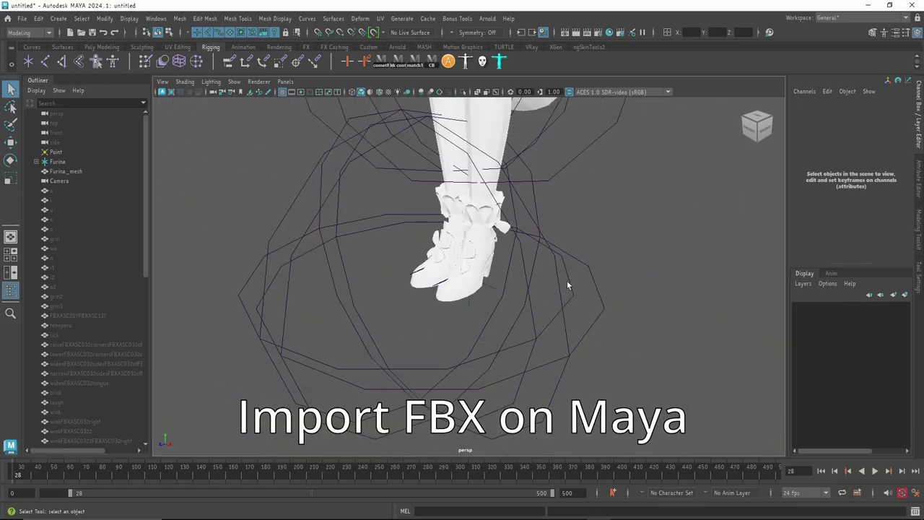
scroll(556, 303, "down", 3)
scroll(556, 311, "down", 3)
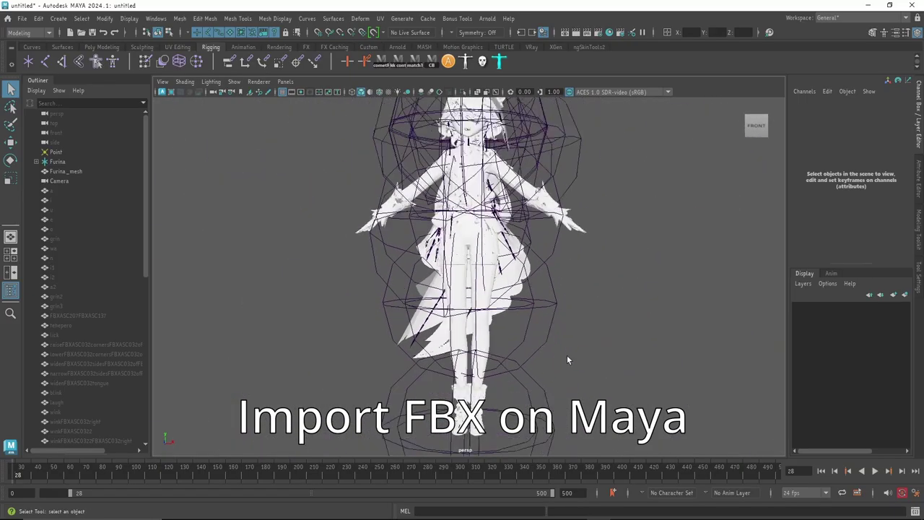
mouse_move(567, 357)
left_mouse_down("alt")
mouse_move(526, 354)
mouse_move(620, 345)
mouse_move(619, 352)
mouse_move(503, 359)
mouse_move(527, 354)
left_mouse_up("alt")
scroll(69, 198, "down", 5)
scroll(93, 330, "down", 5)
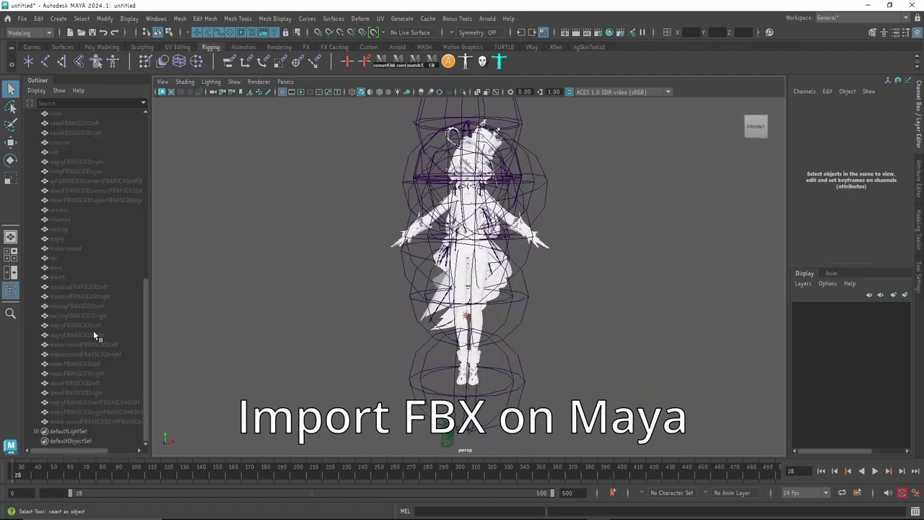
scroll(85, 409, "up", 5)
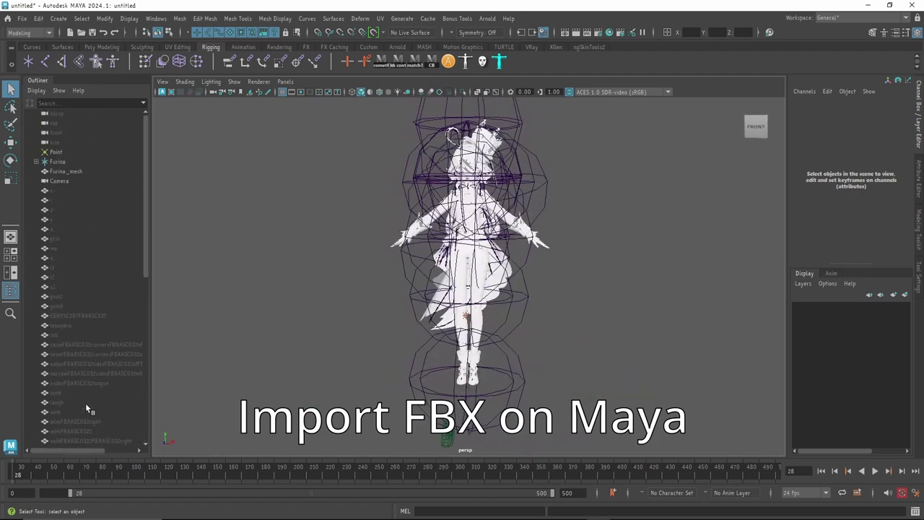
Expand Furina, Furina_arm and LowerFBXASC032body in the Outliner to show the body joints
left_click(36, 162)
left_click(41, 171)
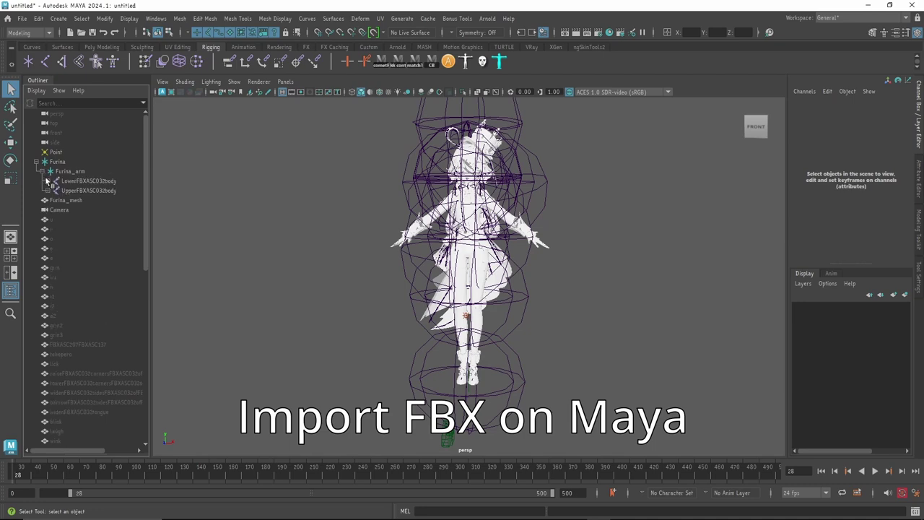
left_click(47, 180)
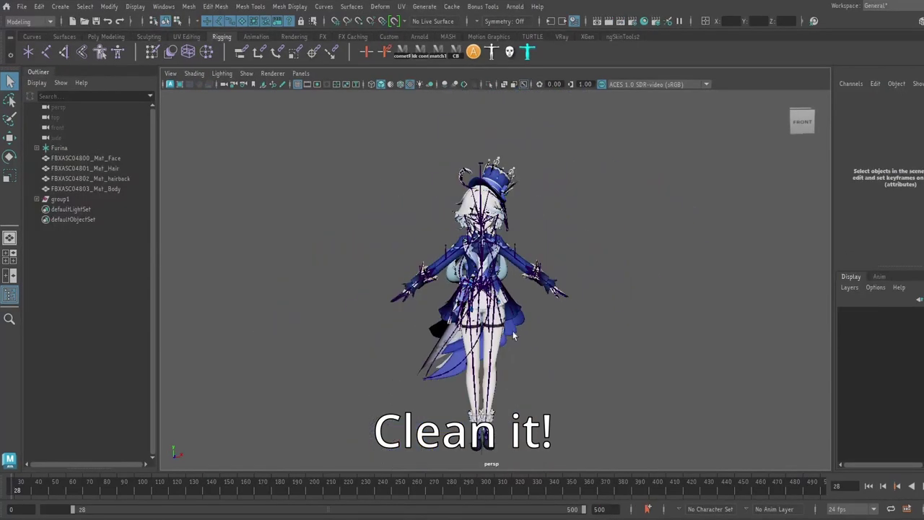
mouse_move(527, 339)
left_mouse_down("alt")
mouse_move(482, 254)
mouse_move(510, 258)
left_mouse_up("alt")
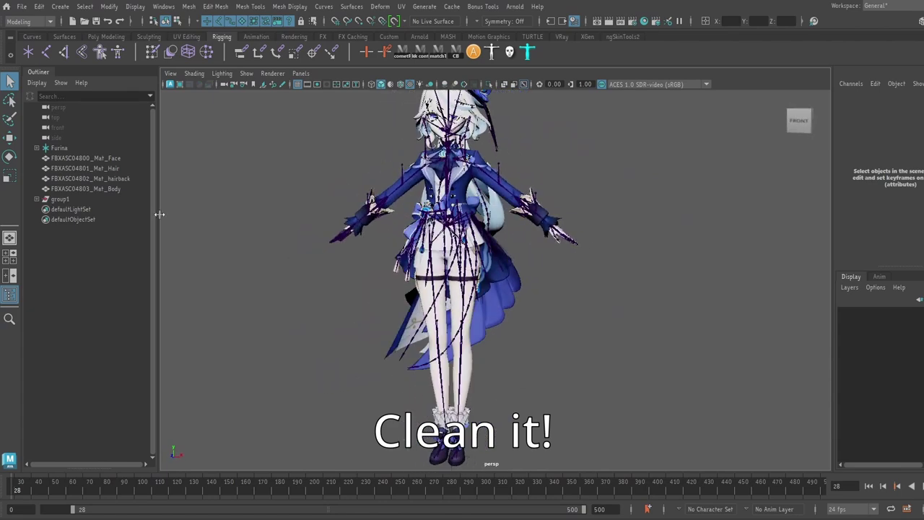
left_click_drag(91, 155, 87, 188)
left_click(75, 160)
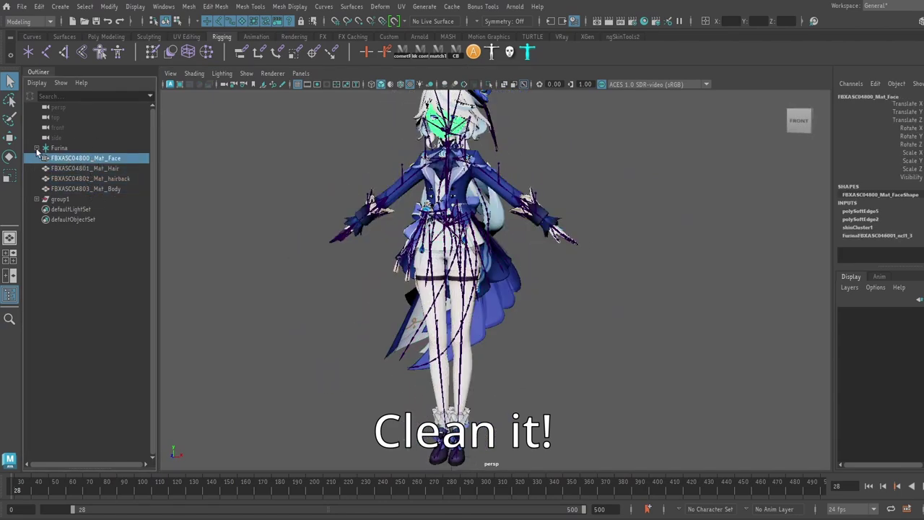
left_click(36, 148)
left_click(35, 210)
scroll(92, 264, "down", 5)
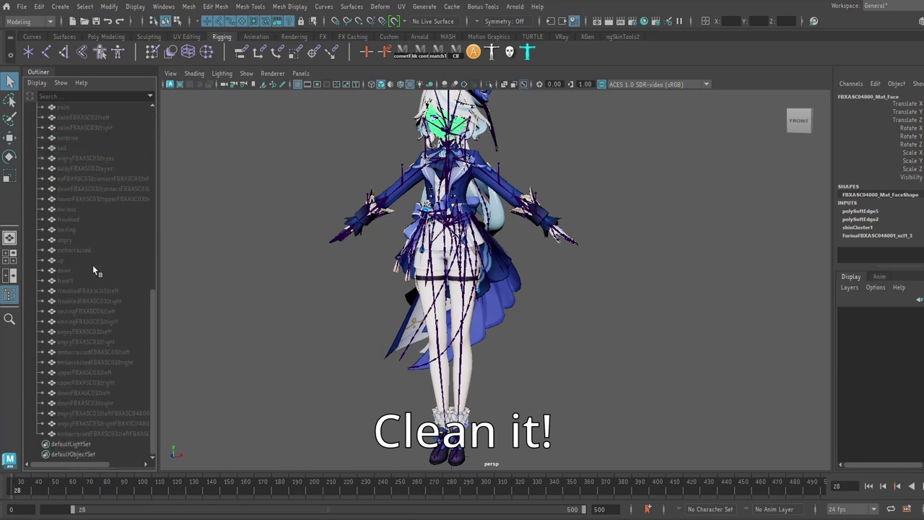
scroll(90, 280, "up", 5)
left_click(39, 209)
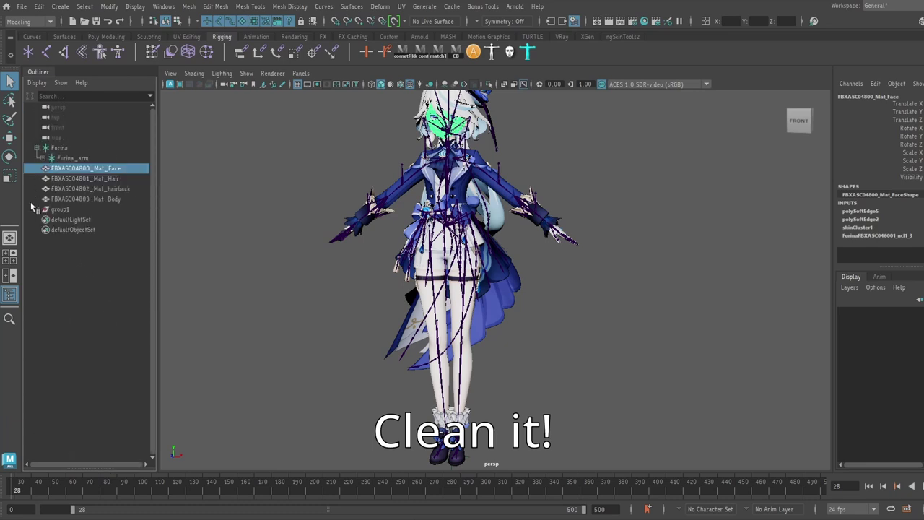
left_click(42, 158)
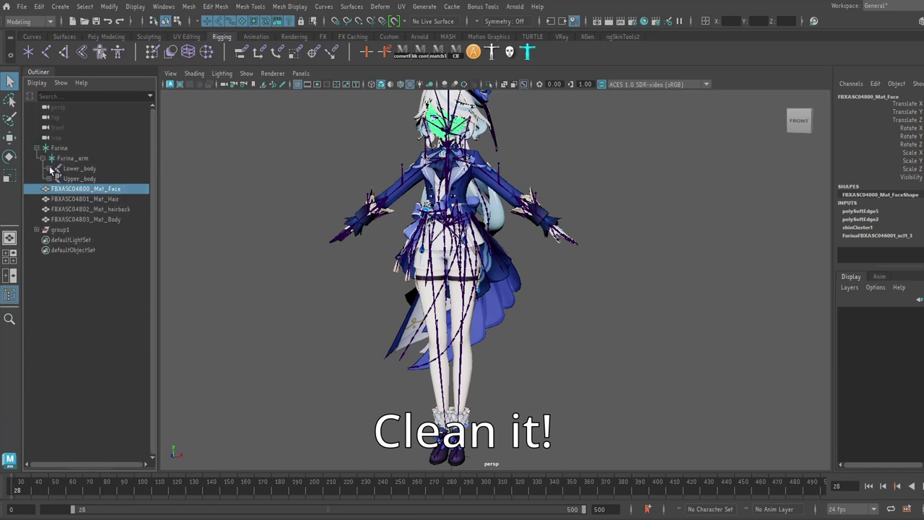
left_click(49, 169)
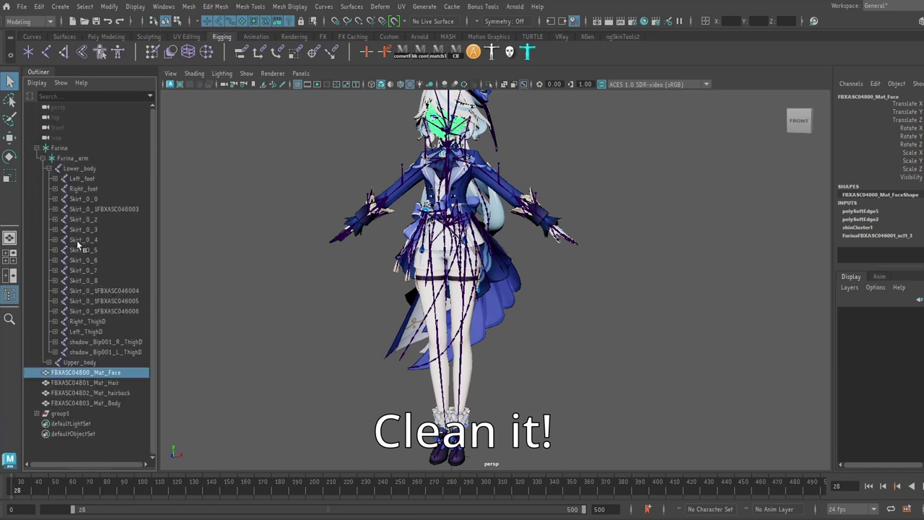
left_click(49, 362)
left_click(55, 373)
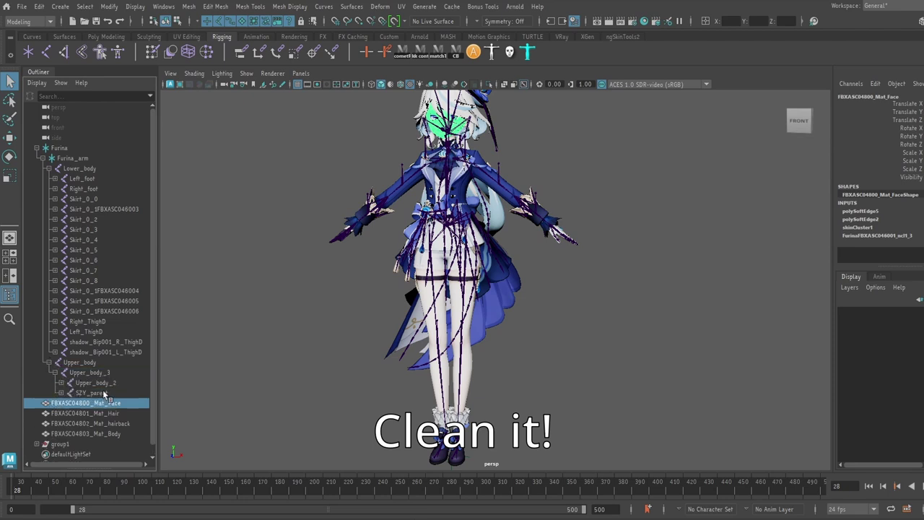
scroll(105, 394, "down", 1)
scroll(53, 218, "up", 1)
left_click(49, 167)
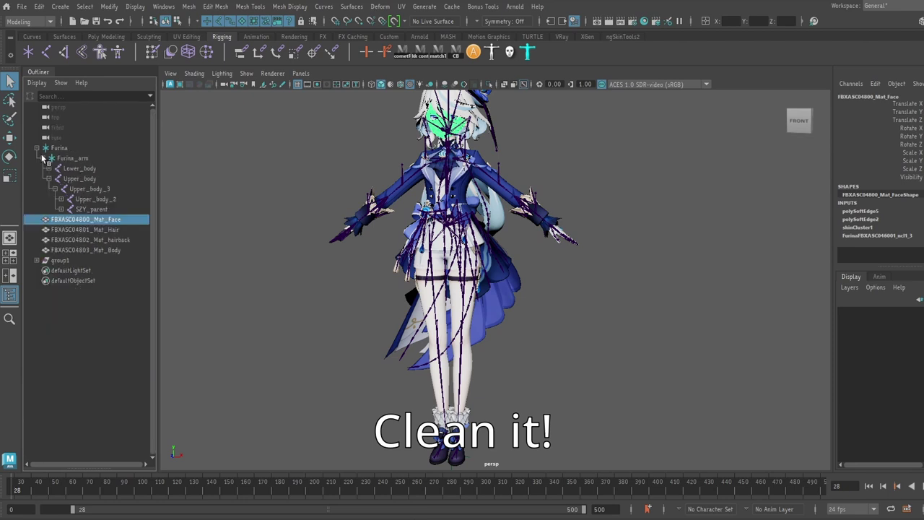
left_click(37, 148)
left_click(194, 200)
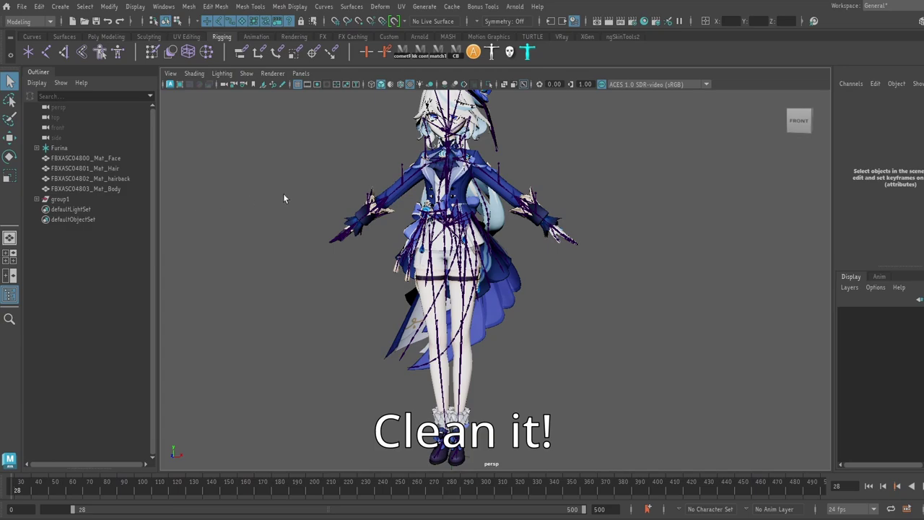
scroll(283, 193, "up", 3)
scroll(495, 278, "up", 5)
scroll(496, 279, "down", 1)
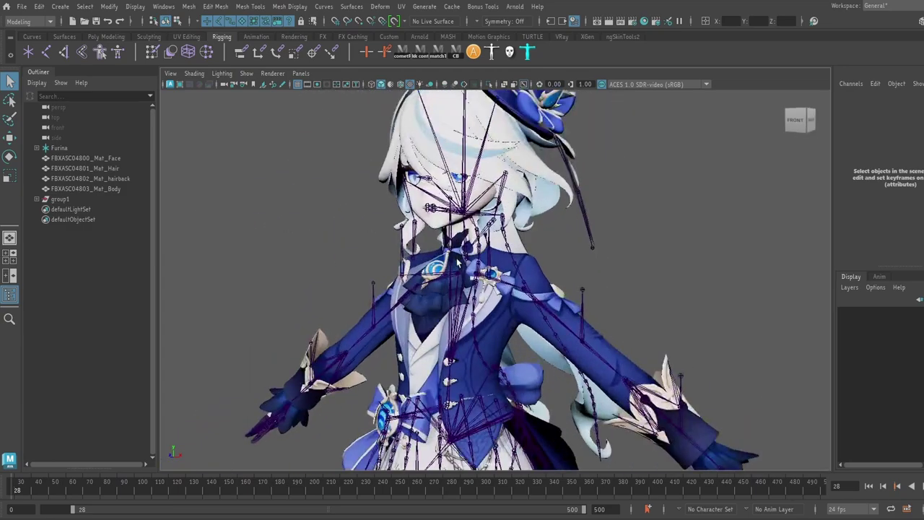
scroll(495, 279, "up", 2)
scroll(463, 256, "down", 3)
left_click_drag(463, 256, 489, 268, "alt")
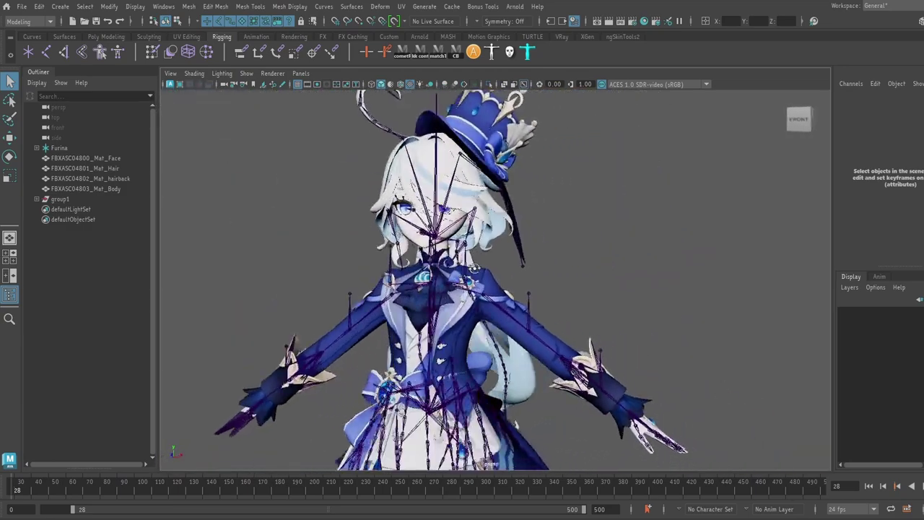
scroll(489, 268, "down", 2)
scroll(489, 268, "down", 5)
scroll(484, 296, "up", 2)
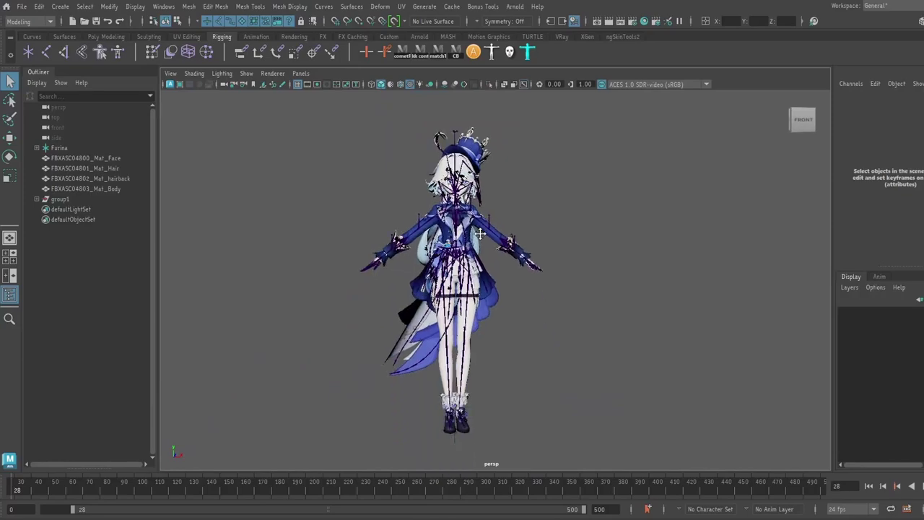
scroll(480, 238, "up", 1)
scroll(477, 232, "up", 3)
scroll(456, 233, "down", 2)
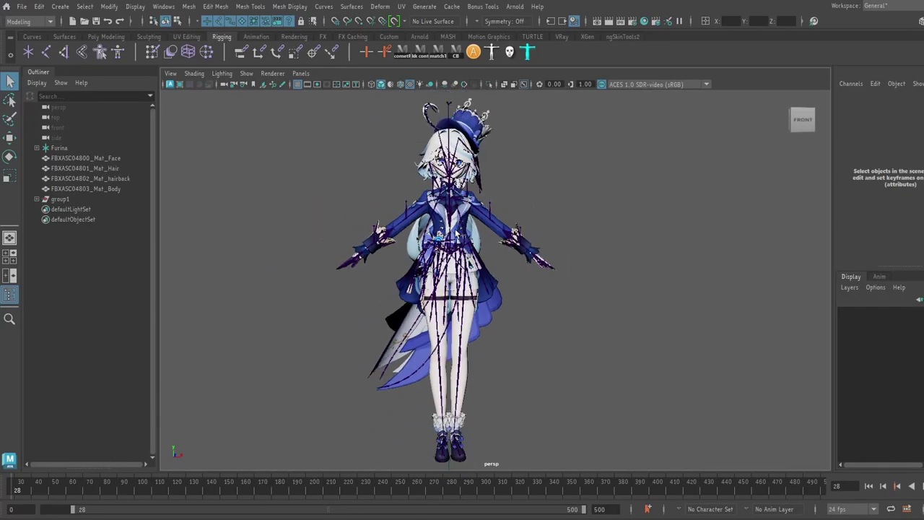
left_click(56, 148)
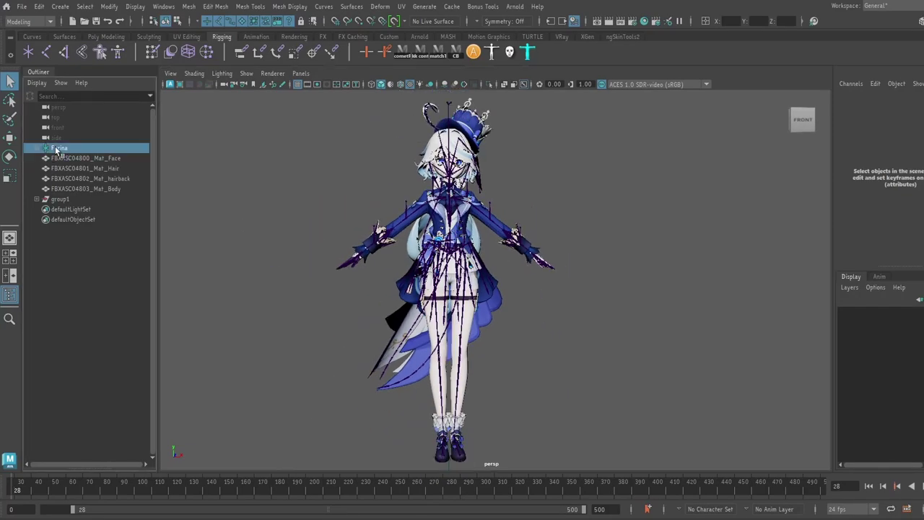
Open AdvancedSkeleton from the shelf and launch its NameMatcher tool
left_click(475, 53)
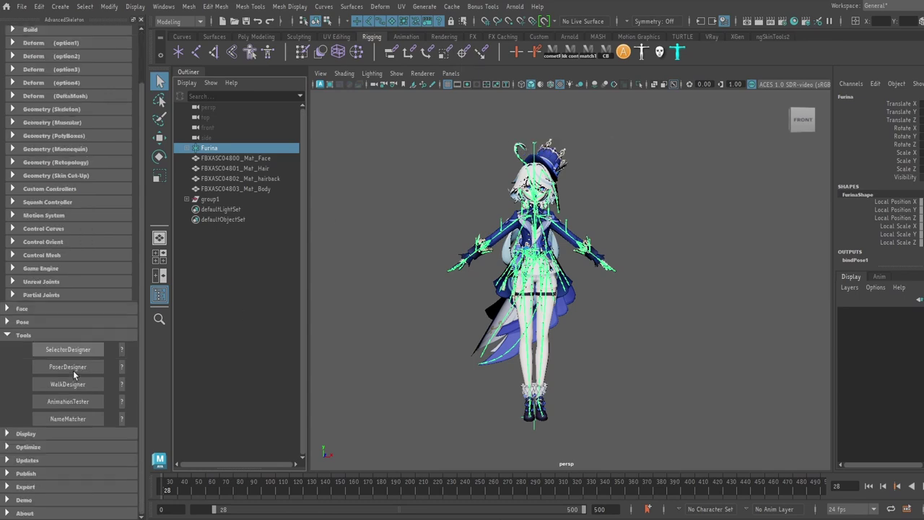
left_click(84, 421)
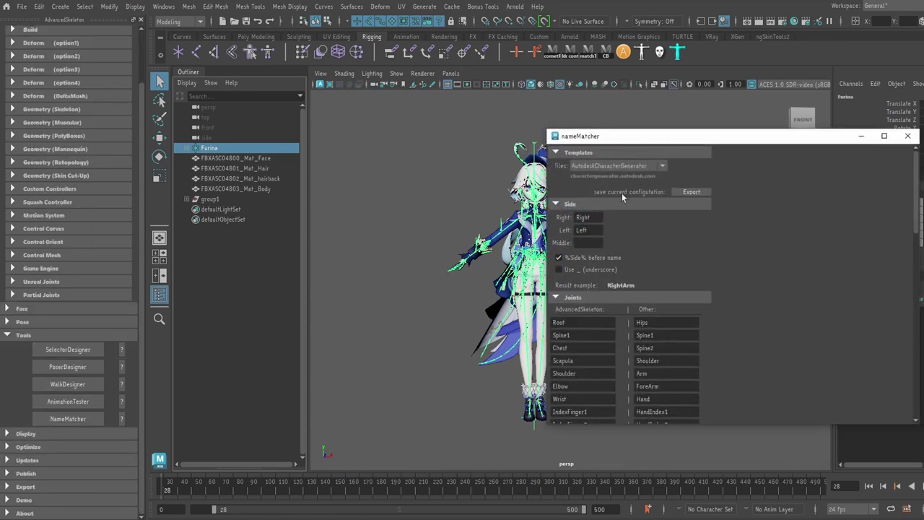
scroll(622, 216, "down", 2)
scroll(622, 216, "down", 4)
scroll(622, 216, "down", 2)
scroll(622, 216, "down", 2)
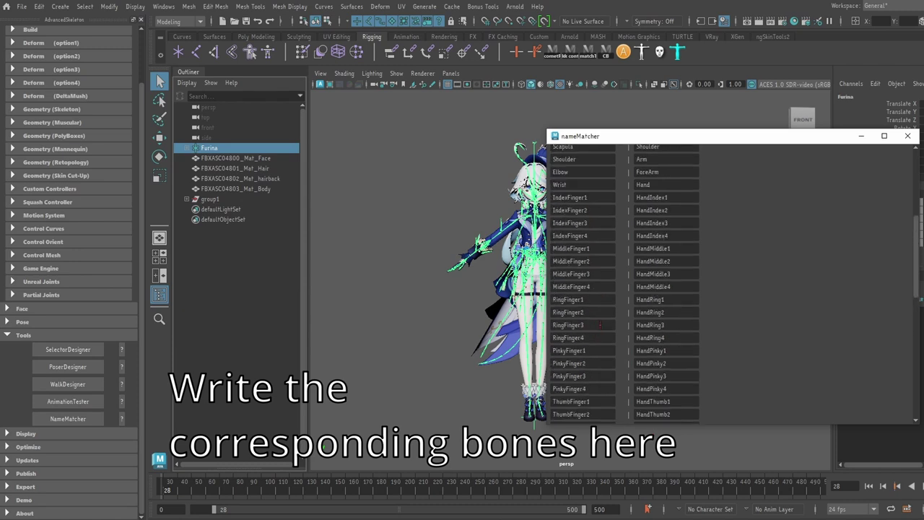
scroll(606, 324, "down", 2)
scroll(609, 325, "down", 3)
scroll(617, 325, "down", 3)
scroll(626, 324, "up", 8)
scroll(626, 324, "up", 5)
scroll(606, 180, "up", 2)
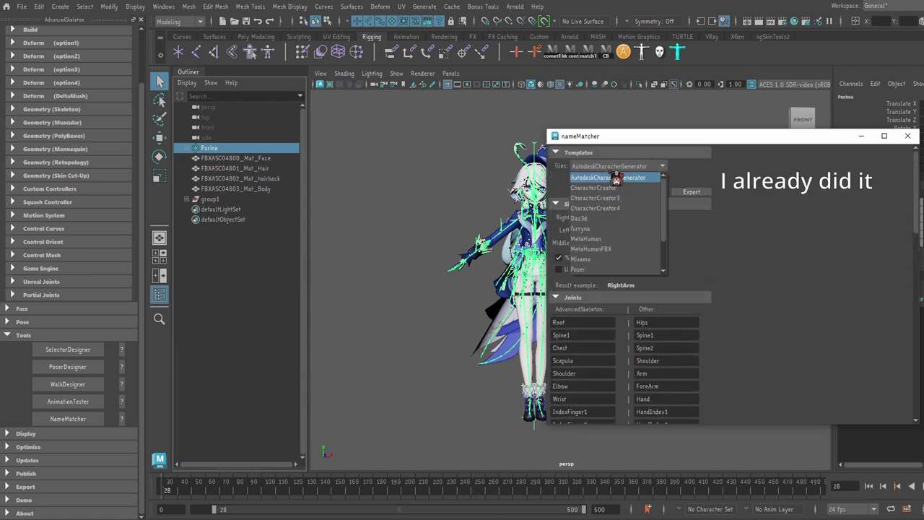
Load the 'furryna' template from the Files dropdown and scroll to the Functions section
left_click(591, 231)
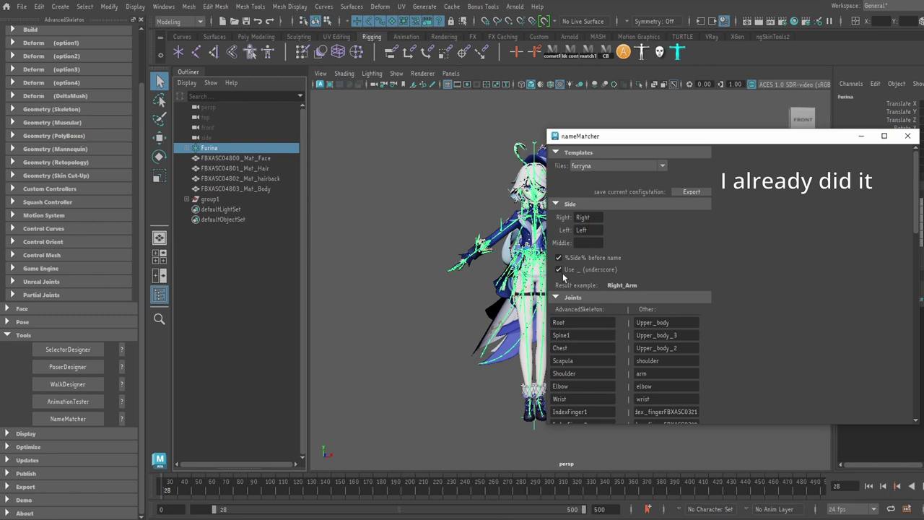
scroll(726, 309, "down", 3)
scroll(726, 309, "down", 3)
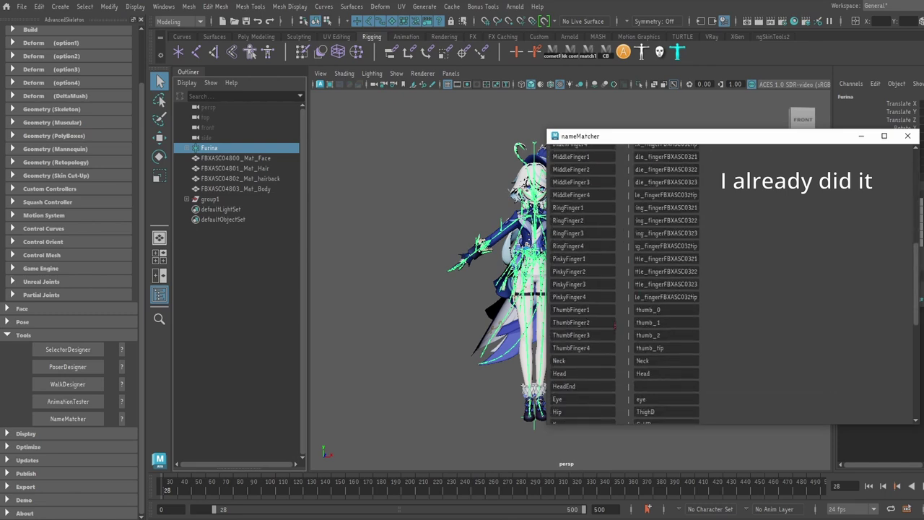
scroll(726, 309, "down", 3)
scroll(665, 297, "down", 3)
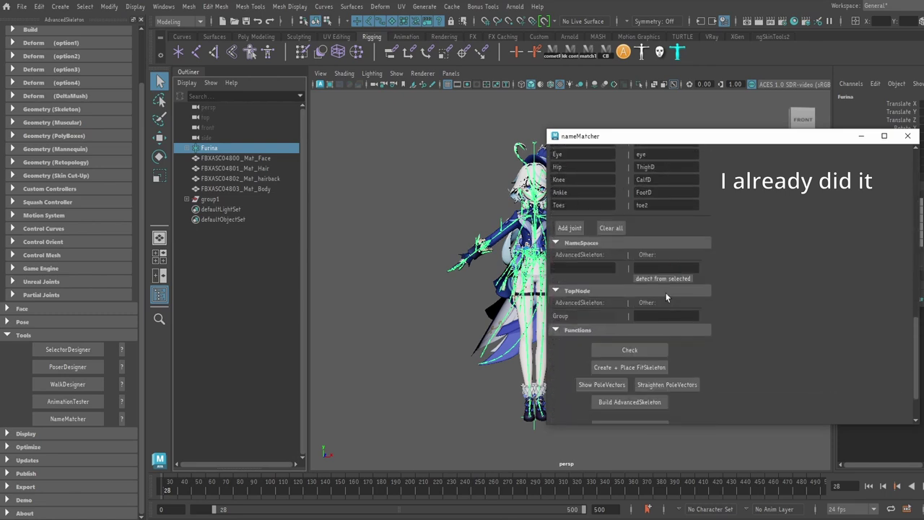
Create a FitSkeleton from the matched bones, accepting grouping, namespace, bind-pose and transform-reset prompts
left_click(641, 370)
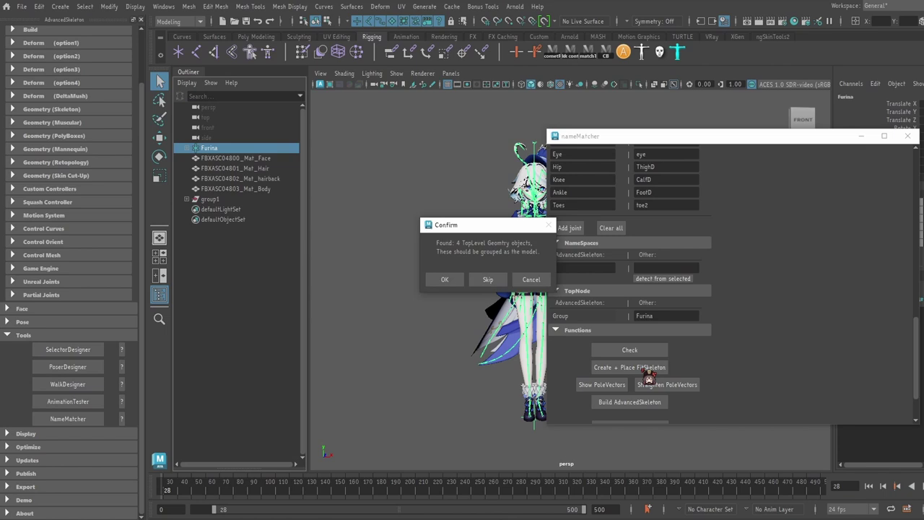
left_click(448, 279)
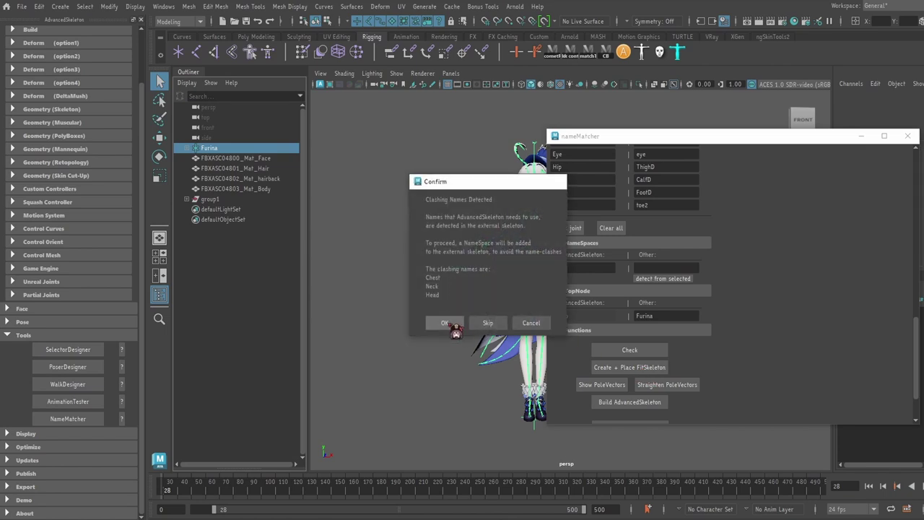
left_click(446, 323)
left_click(446, 280)
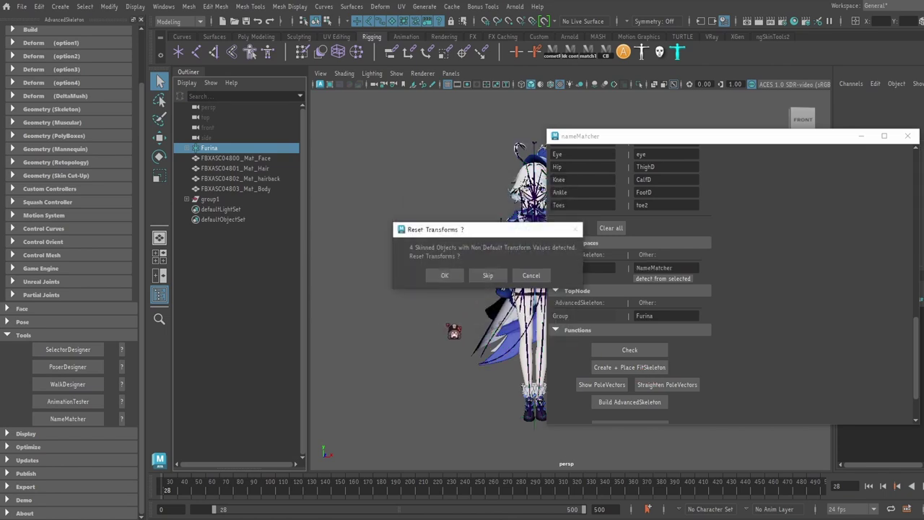
left_click(448, 279)
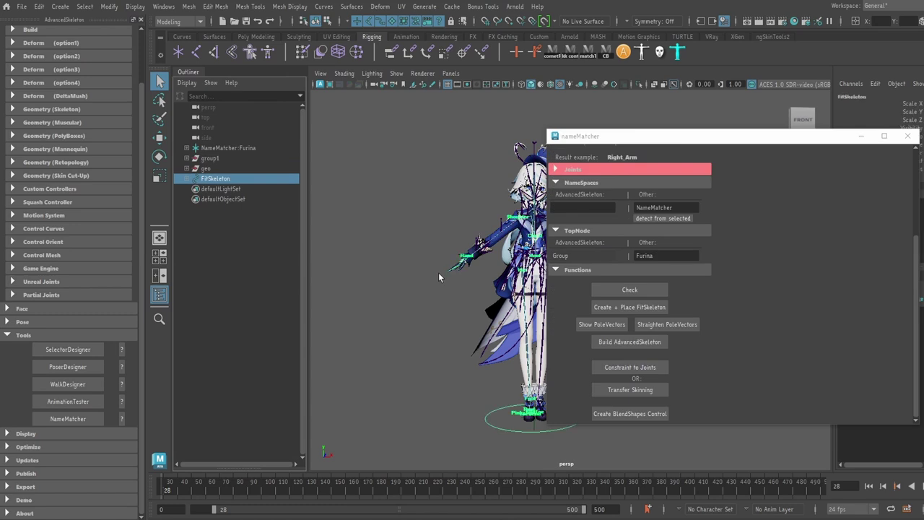
Reveal the Build AdvancedSkeleton, Constraint to Joints and Transfer Skinning buttons in NameMatcher
scroll(568, 169, "down", 5)
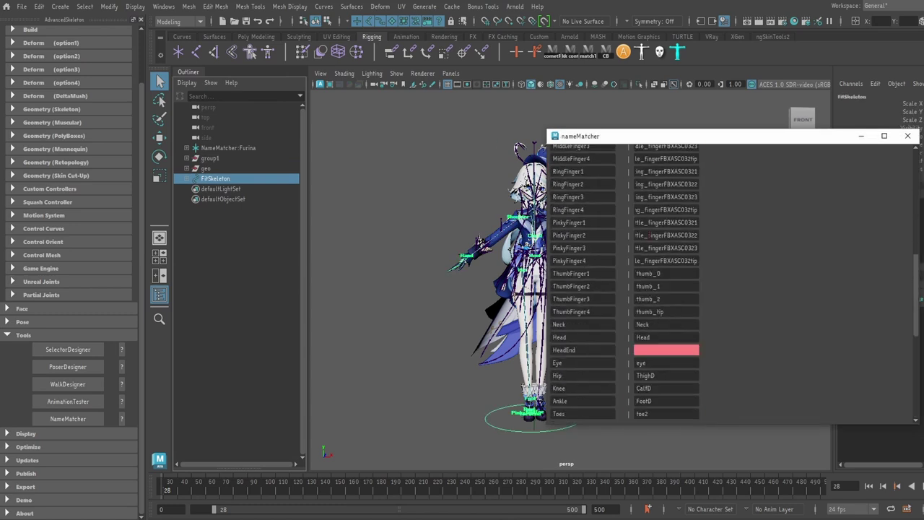
scroll(627, 268, "down", 3)
scroll(627, 268, "up", 1)
scroll(593, 152, "down", 1)
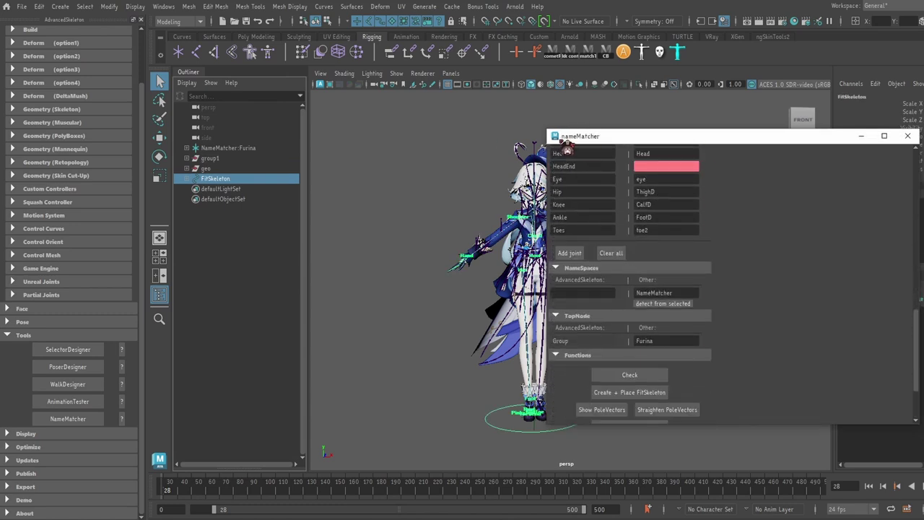
left_click_drag(566, 142, 616, 129)
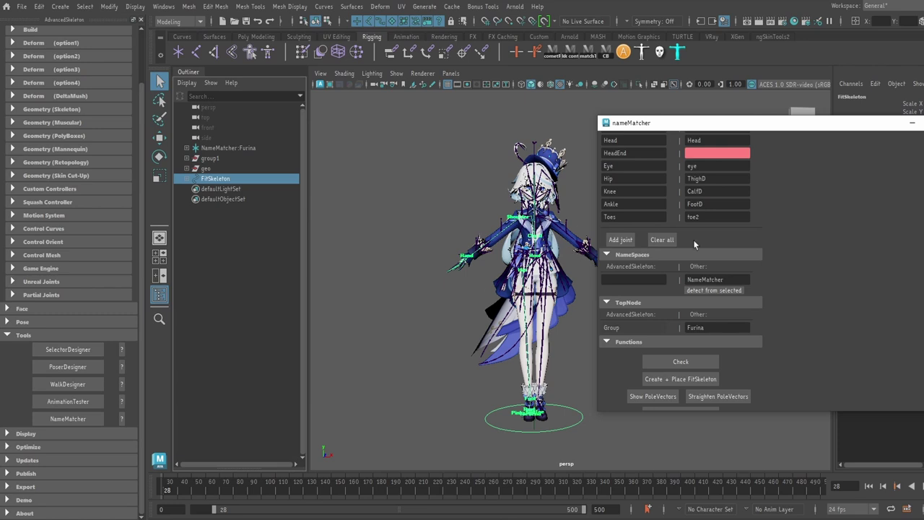
scroll(697, 245, "down", 3)
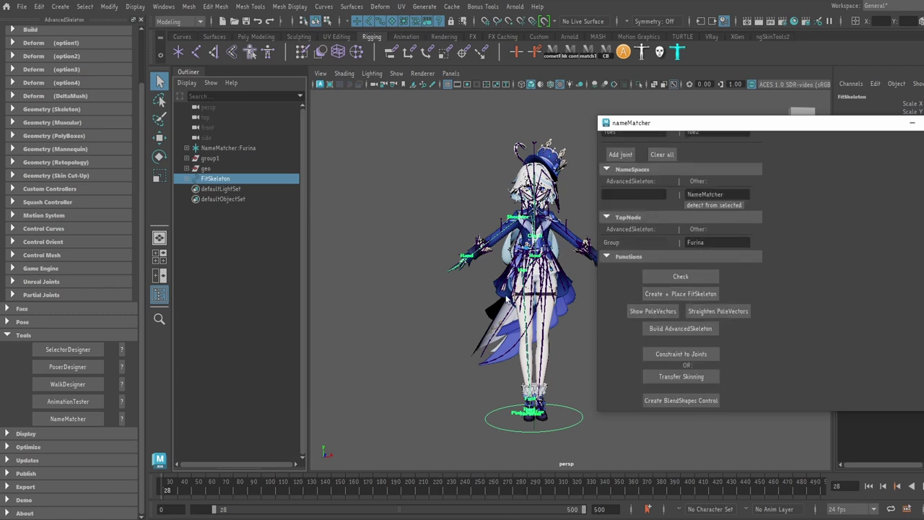
Build the AdvancedSkeleton rig, constrain Furina's joints to it, and test-rotate a control
left_click(681, 330)
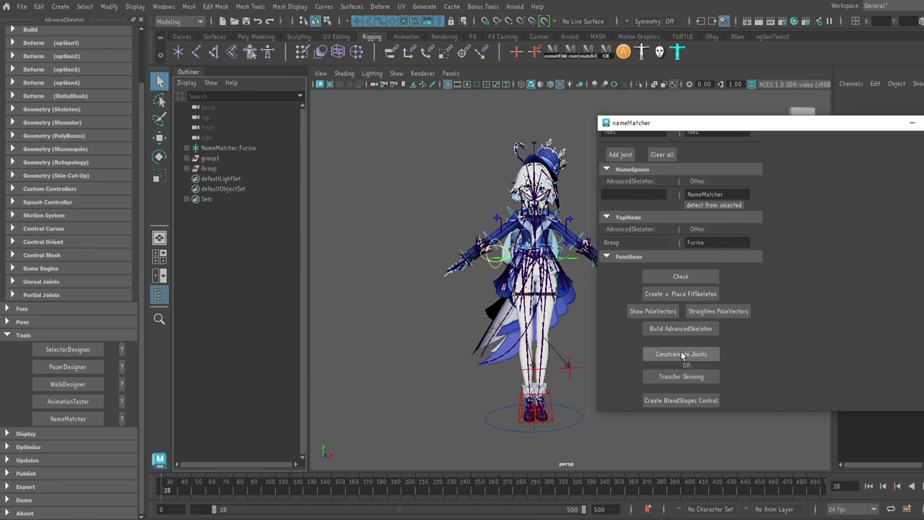
left_click(682, 354)
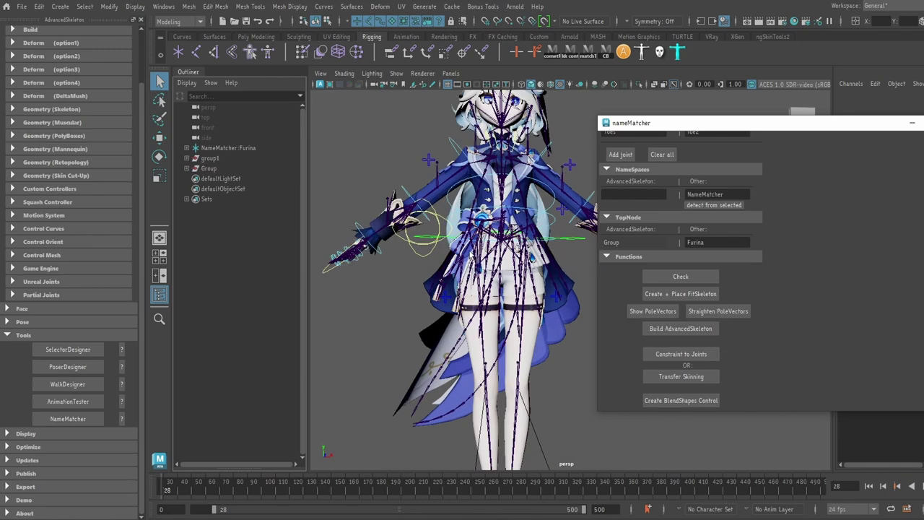
left_click(415, 247)
key("e")
mouse_move(415, 247)
left_mouse_down()
mouse_move(404, 216)
mouse_move(542, 285)
left_mouse_up()
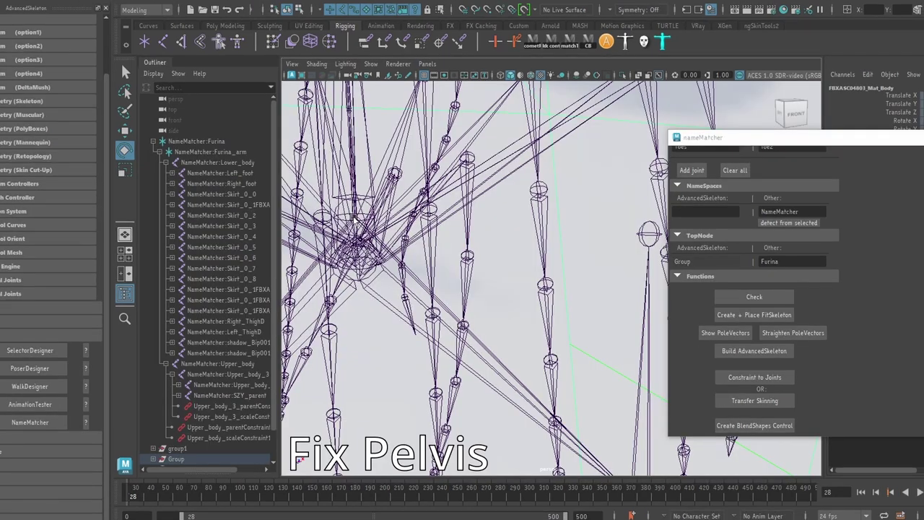
Scale-constrain NameMatcher:Lower_body to Root_M with Maintain offset enabled
left_click(356, 220)
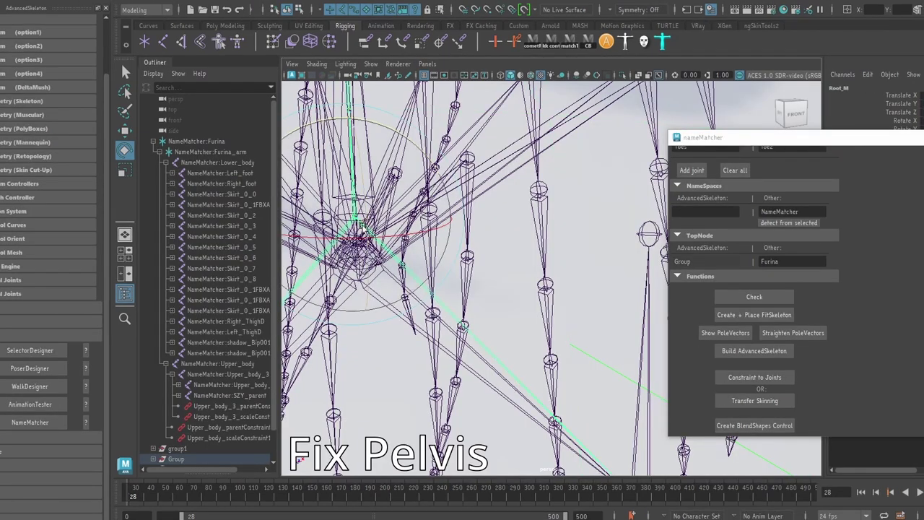
left_click(200, 162)
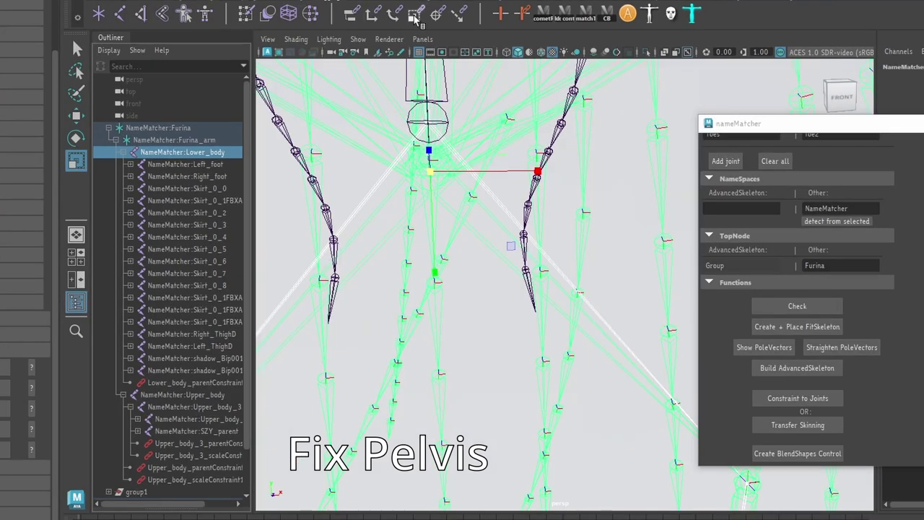
double_click(414, 15)
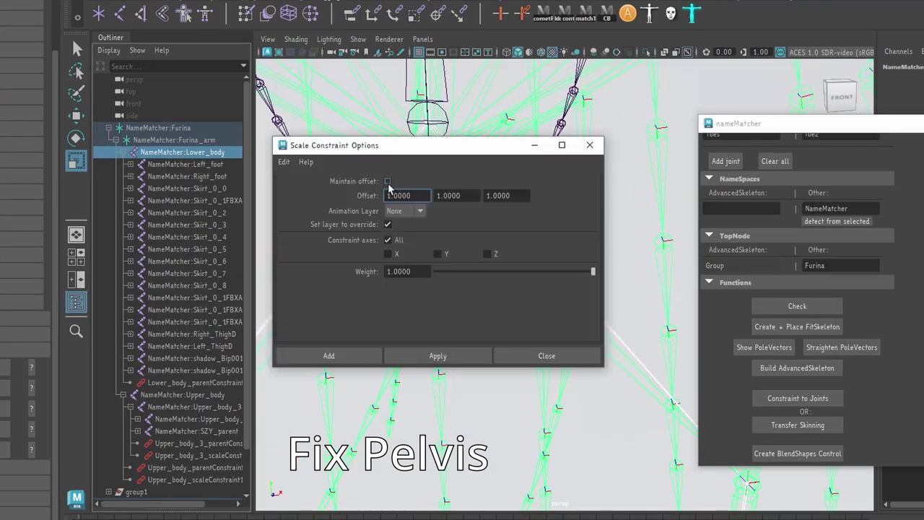
left_click(387, 181)
left_click(445, 364)
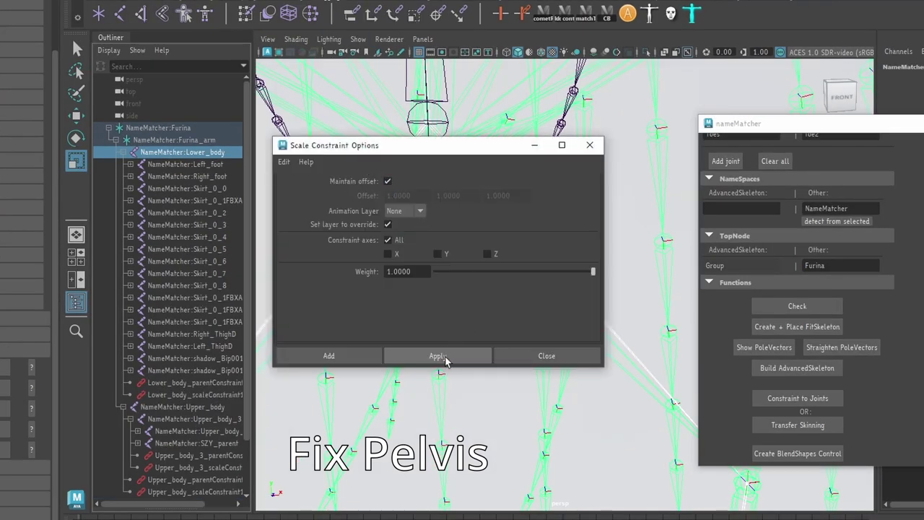
left_click(589, 145)
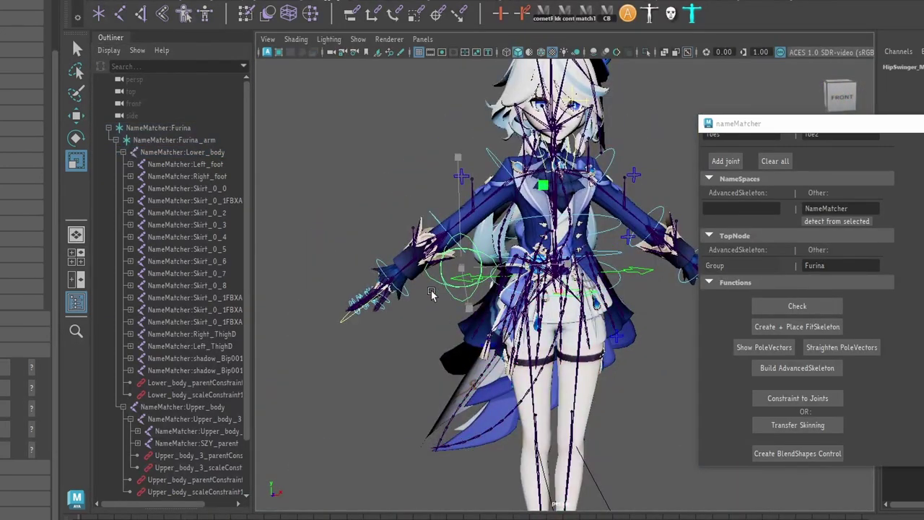
Rotate the pelvis control to test the hips, then undo the rotation
left_click(445, 285)
key("e")
left_click_drag(444, 274, 429, 267)
key("ctrl+z")
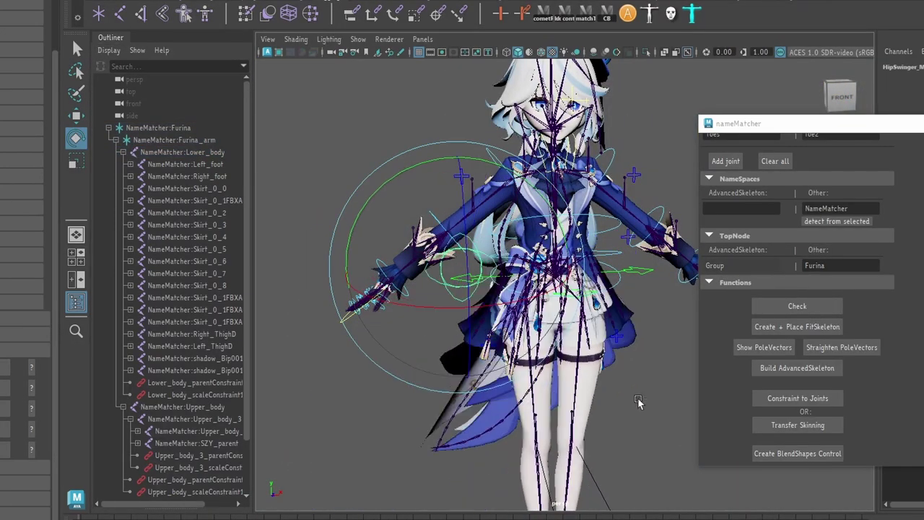
Select the Main and foot controls and switch to the scale tool
scroll(635, 406, "down", 3)
left_click(599, 430)
left_click(559, 417)
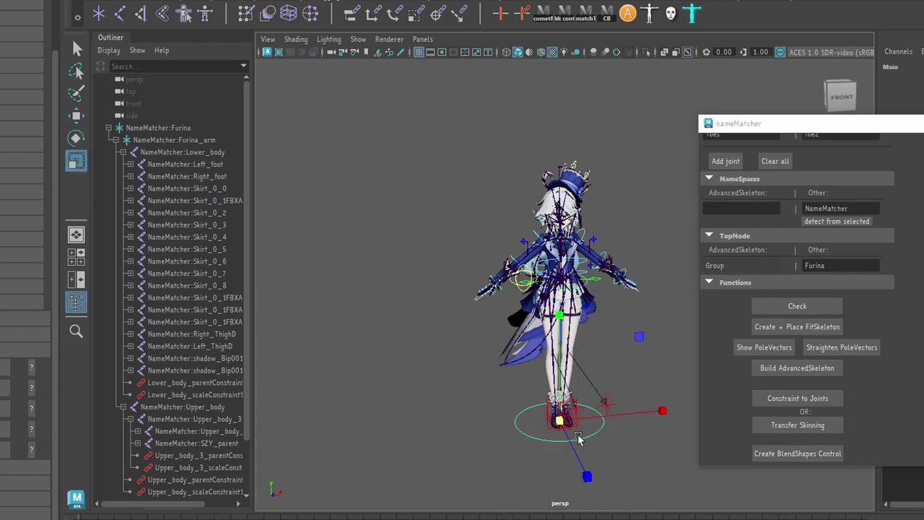
key("r")
scroll(548, 422, "up", 3)
scroll(543, 424, "down", 5)
scroll(543, 424, "up", 4)
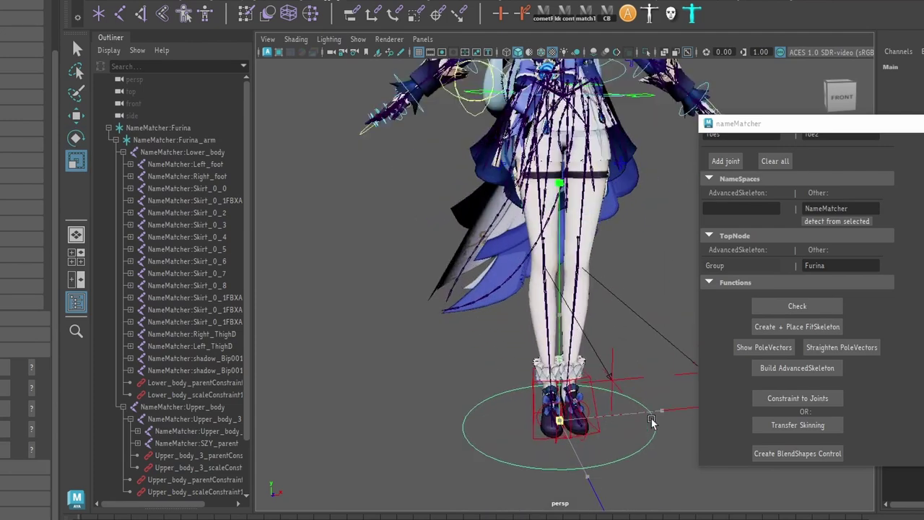
scroll(619, 420, "down", 3)
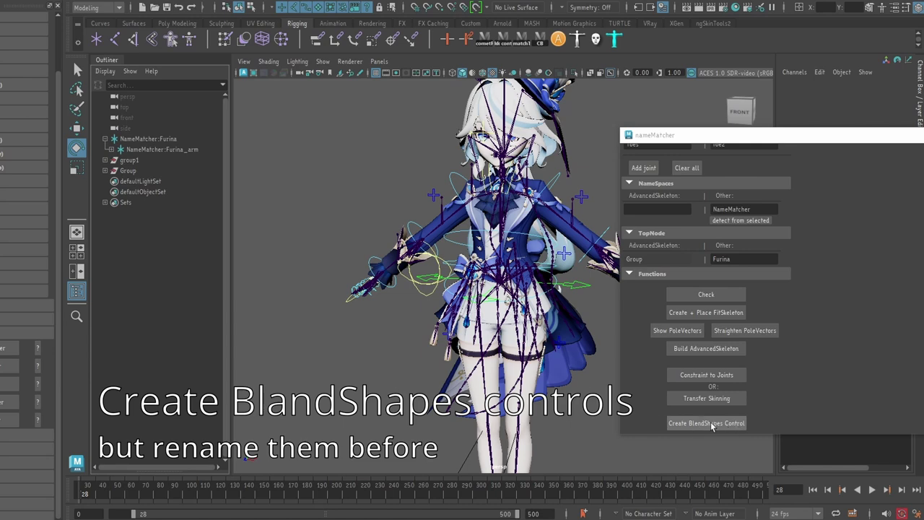
Create the BlendShapes control and review its Blink, Wink, Calm and Angry attributes in the Channel Box
left_click(711, 424)
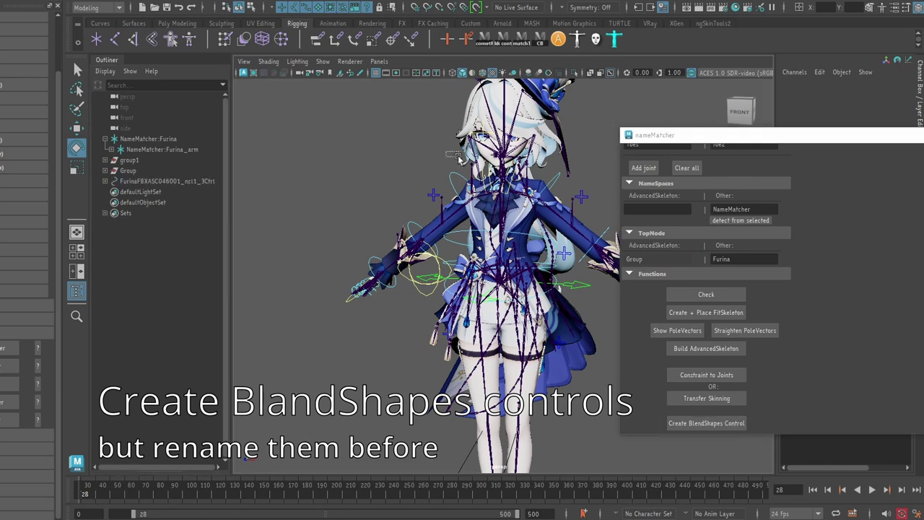
left_click_drag(686, 134, 231, 227)
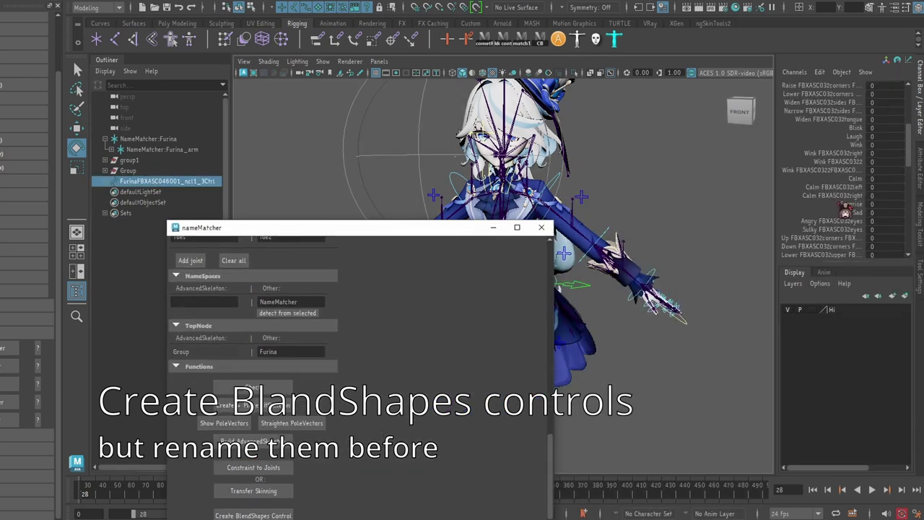
scroll(844, 211, "down", 3)
scroll(846, 215, "down", 3)
scroll(849, 220, "down", 3)
scroll(854, 231, "down", 3)
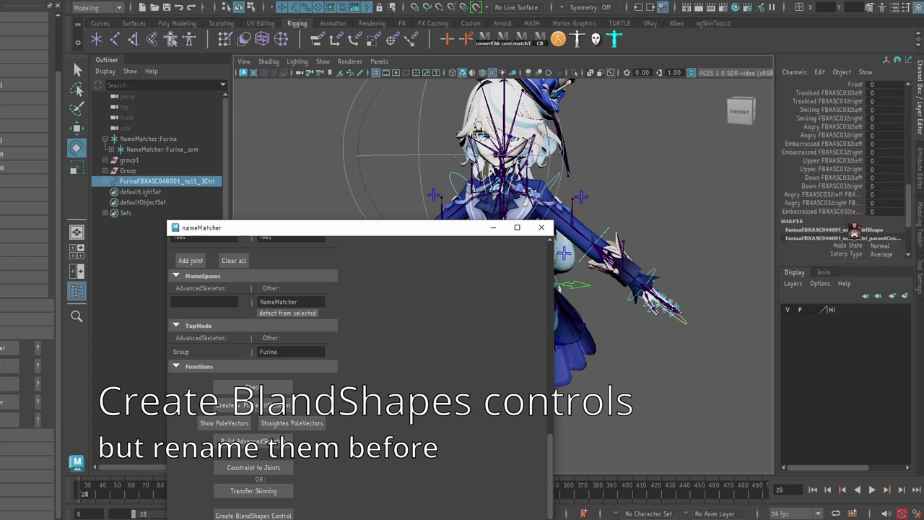
scroll(854, 231, "up", 3)
scroll(854, 231, "up", 2)
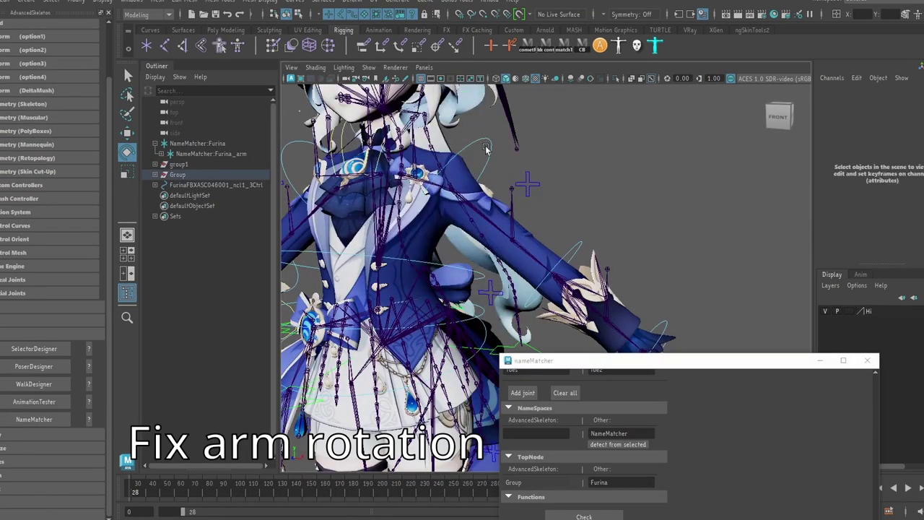
Rotate FKShoulder_L to check how the left arm twists
left_click(486, 148)
mouse_move(485, 148)
left_mouse_down()
mouse_move(456, 154)
mouse_move(585, 182)
left_mouse_up()
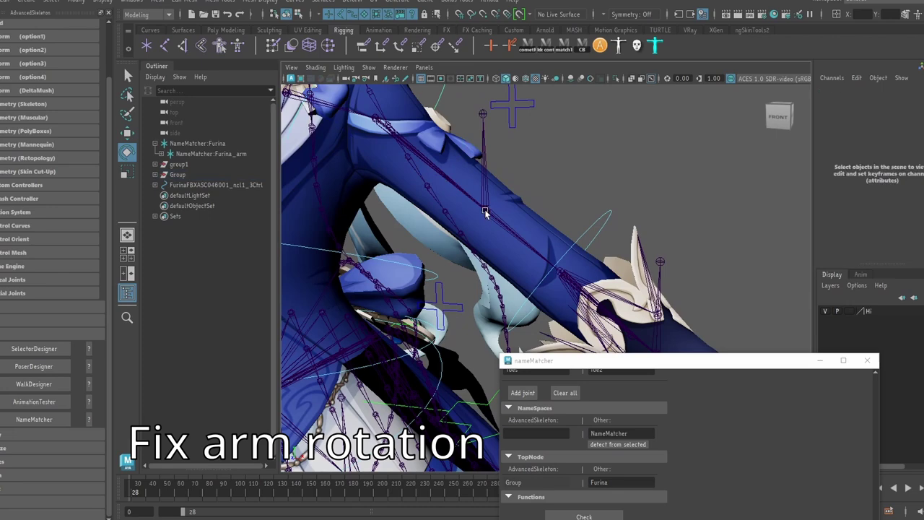
left_click_drag(485, 213, 515, 190)
Rotate the Left_arm_twist joint to correct its twist
left_click(495, 219)
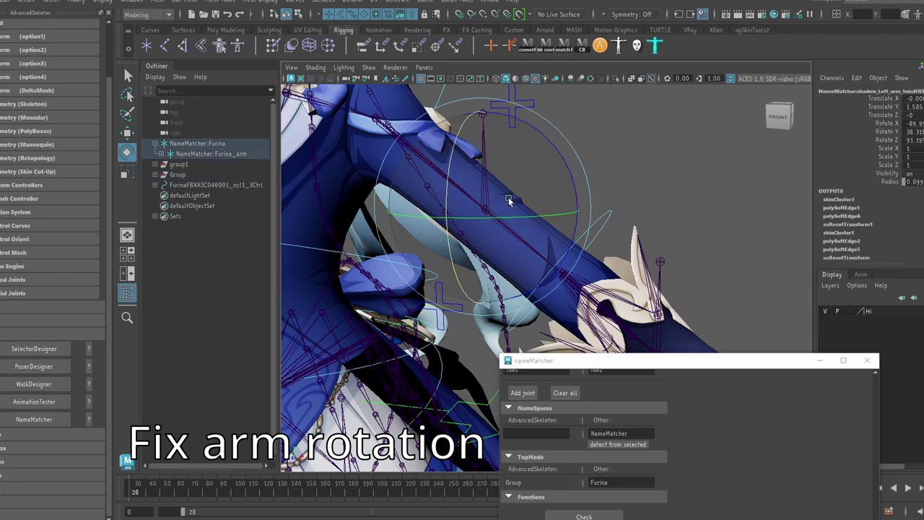
left_click(497, 220)
left_click(495, 221)
left_click_drag(482, 182, 485, 206)
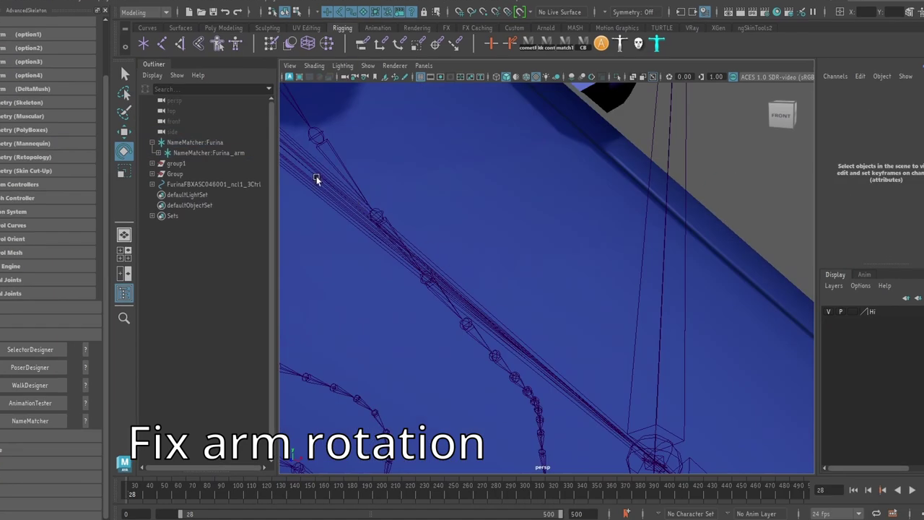
Inspect the ShoulderPart1_L joint and the left arm-twist object
left_click(315, 179)
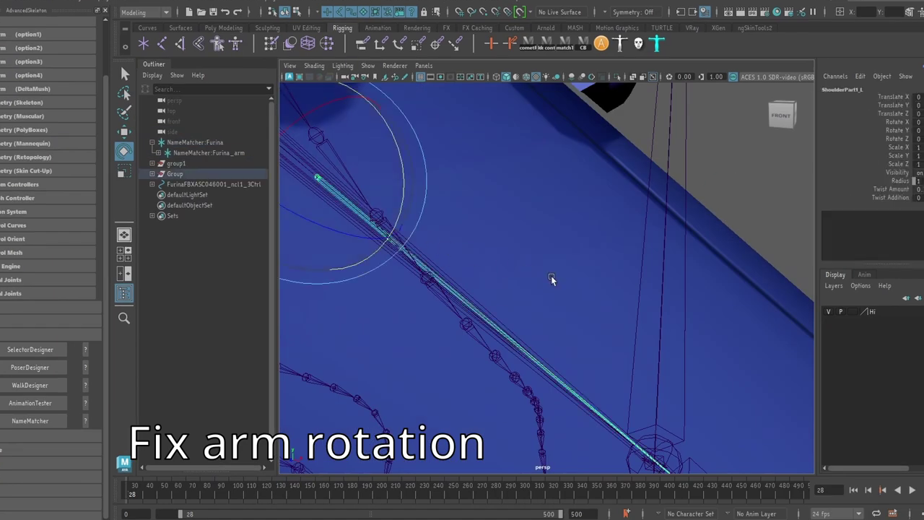
left_click_drag(550, 279, 538, 287, "alt")
left_click(579, 348)
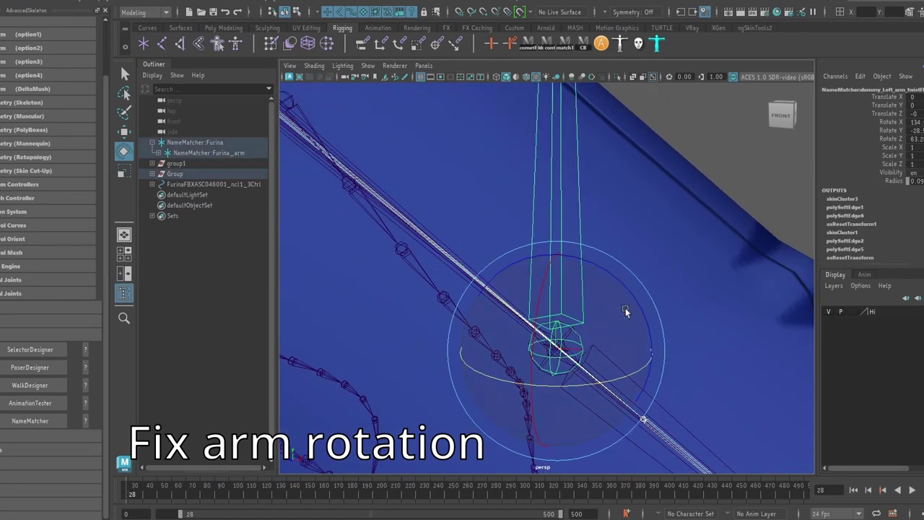
left_click(599, 359)
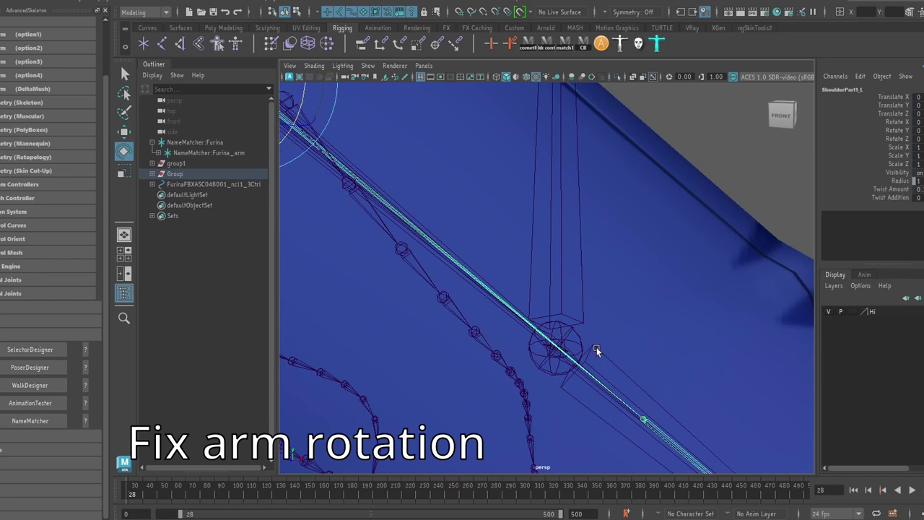
left_click(596, 349)
Re-test the fixed arm twist by rotating FKShoulder_L again
scroll(660, 201, "down", 5)
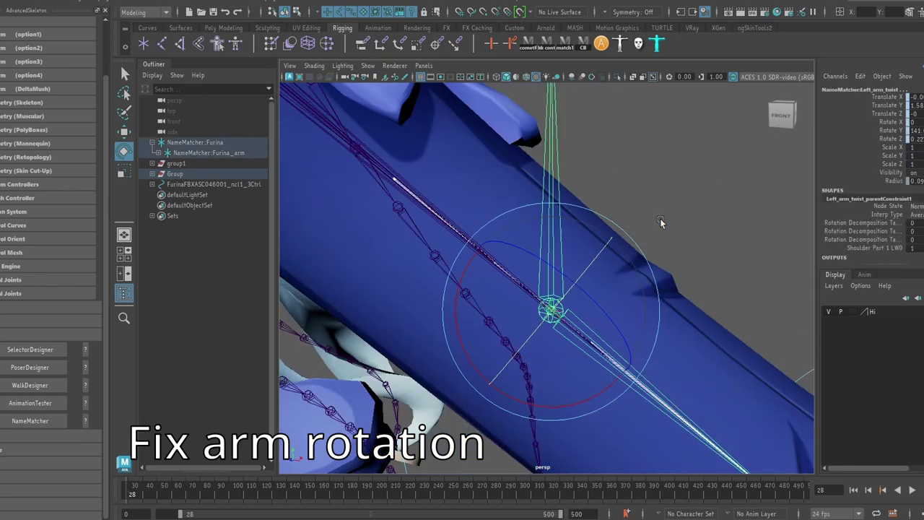
scroll(662, 202, "down", 5)
left_click(664, 202)
left_click_drag(527, 184, 527, 182)
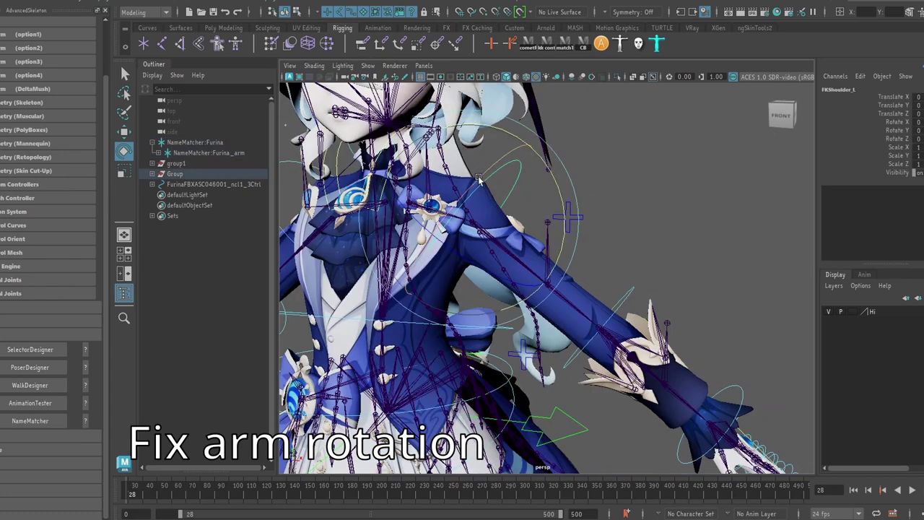
mouse_move(470, 202)
left_mouse_down()
mouse_move(441, 256)
mouse_move(526, 229)
mouse_move(440, 245)
left_mouse_up()
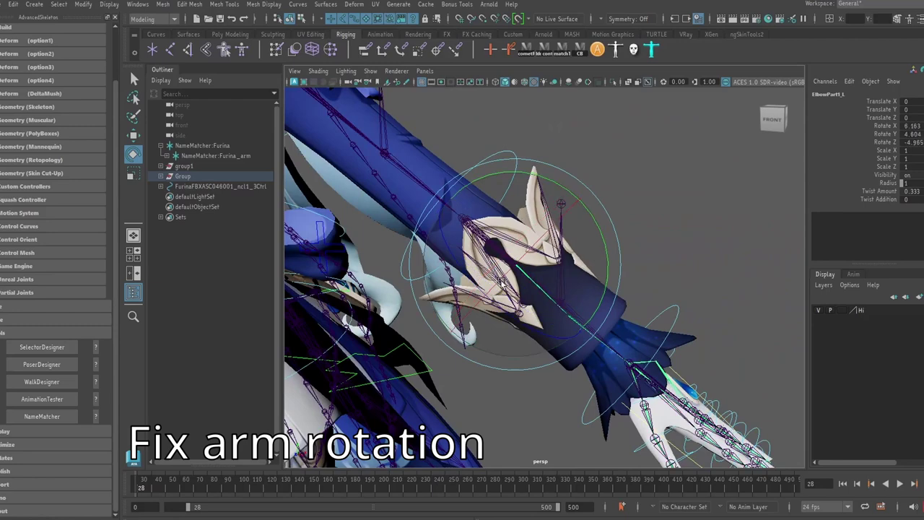
Zoom into the forearm and select the left_hand_twist control
scroll(622, 319, "up", 3)
scroll(630, 352, "up", 3)
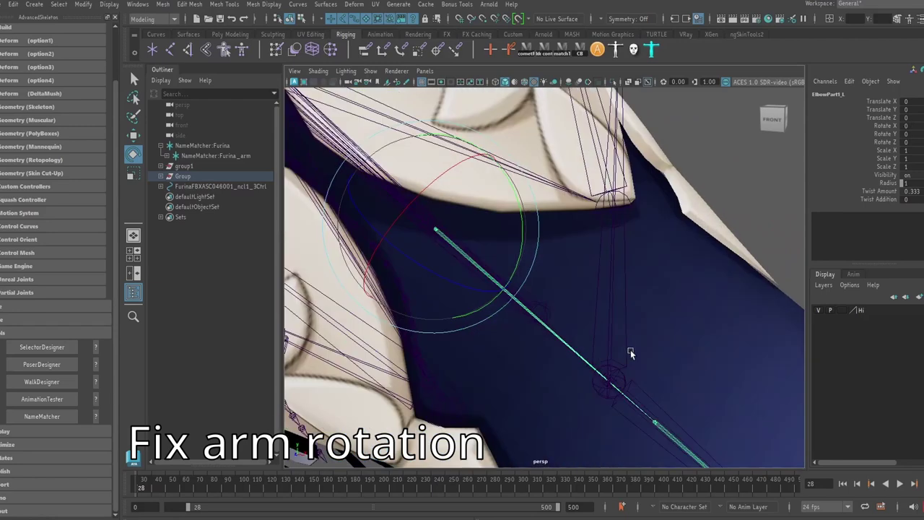
left_click(615, 409)
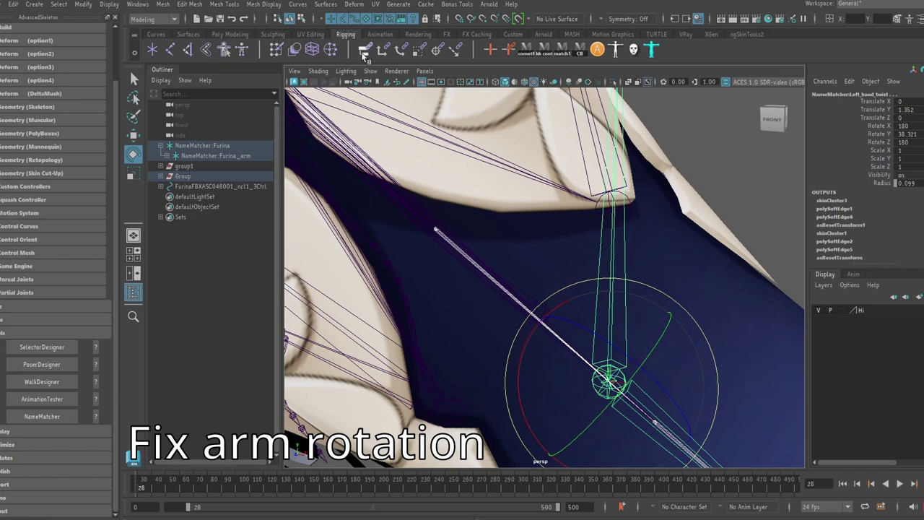
Return FKElbow_L's Rotate X to 0, then select the hair strand's base joint
scroll(625, 223, "down", 4)
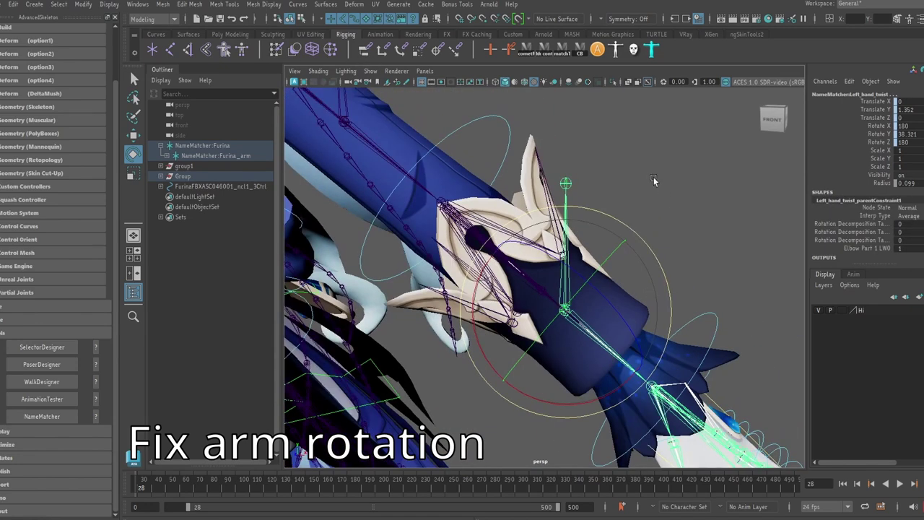
left_click(653, 177)
left_click(497, 132)
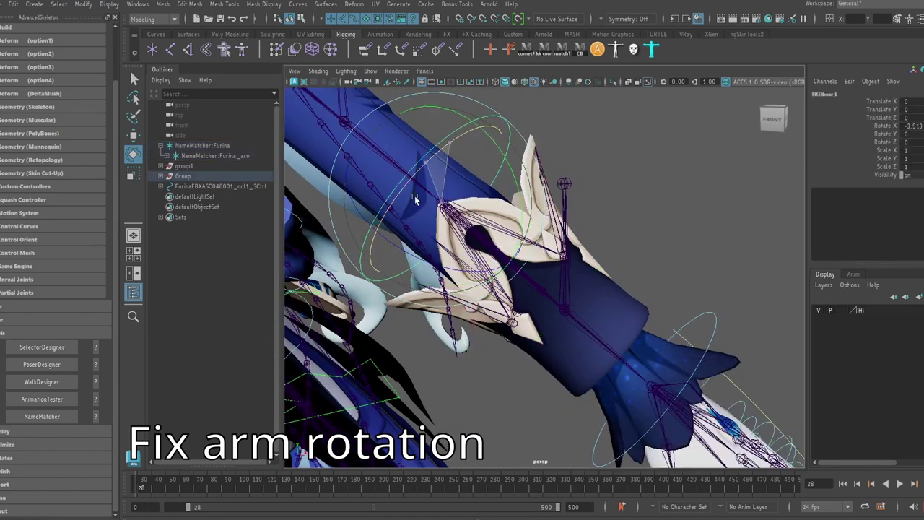
mouse_move(414, 196)
left_mouse_down()
mouse_move(472, 227)
mouse_move(704, 294)
left_mouse_up()
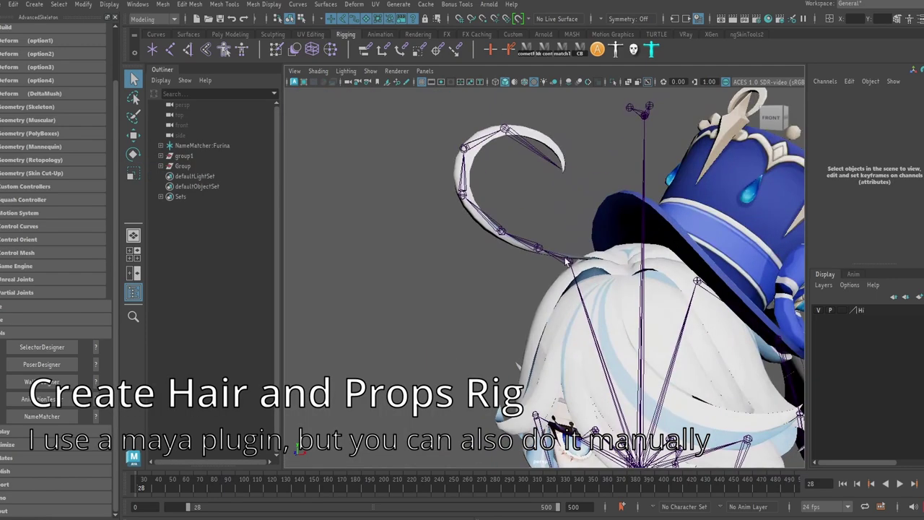
left_click(566, 262)
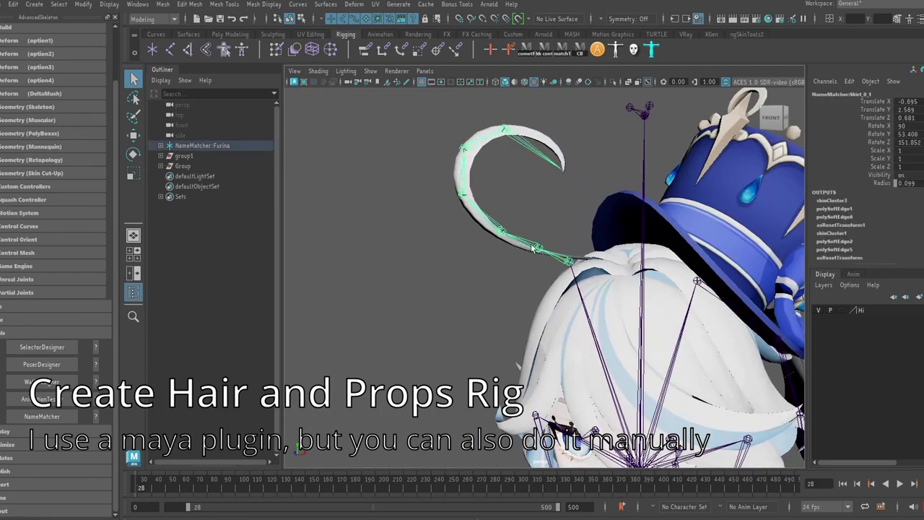
Select the curled hair joints Shirt_0_1 through Shirt_5_1, then open Bonus Tools > Rigging
left_click(536, 249)
left_click(502, 231)
left_click(463, 193)
left_click(464, 149)
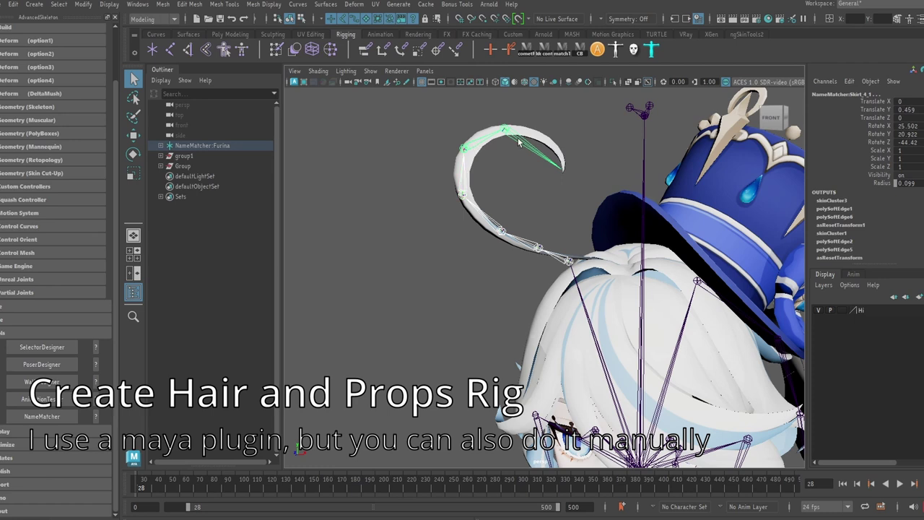
left_click(518, 142)
left_click(462, 6)
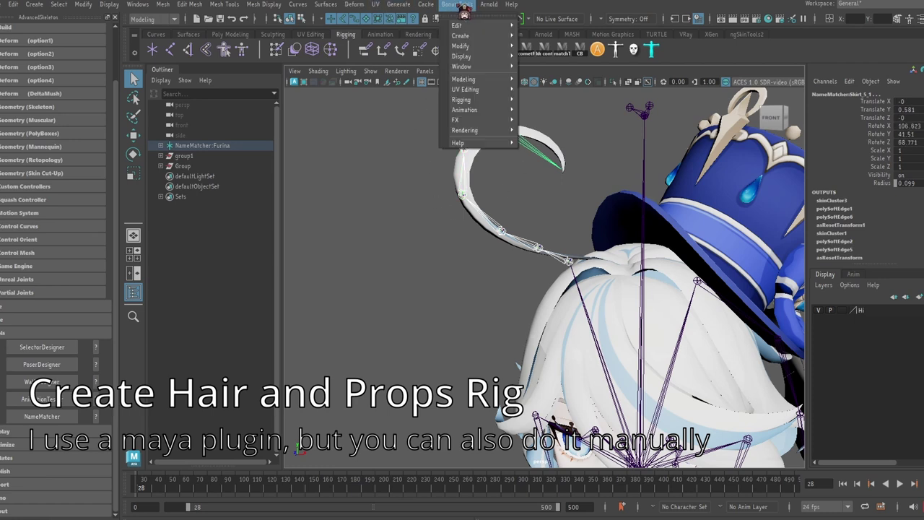
mouse_move(476, 100)
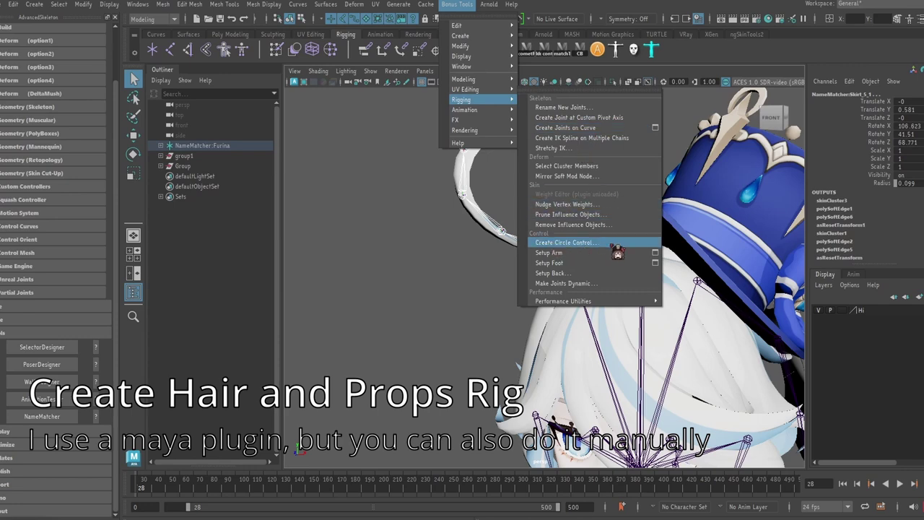
Create magenta, Y-up, parent-constrained circle controls of size 31.3 on the hair joints
left_click(570, 242)
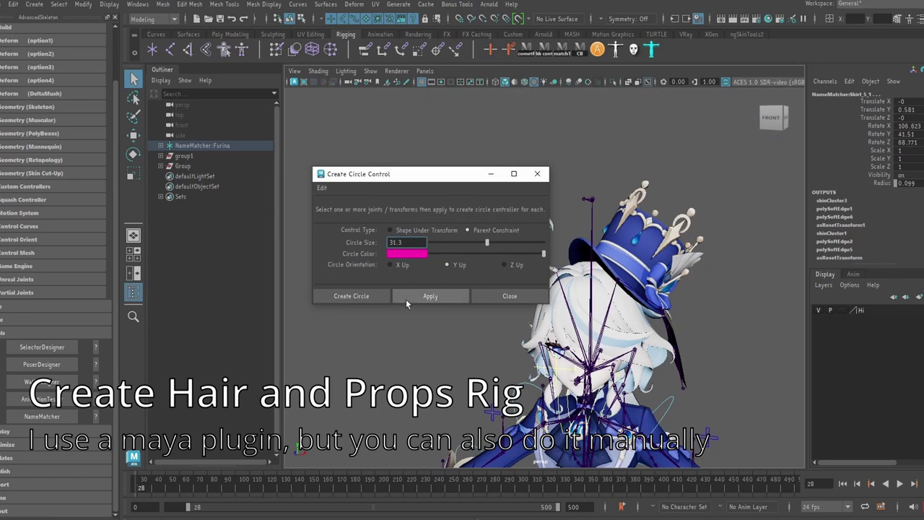
left_click(430, 296)
left_click_drag(465, 165, 318, 153)
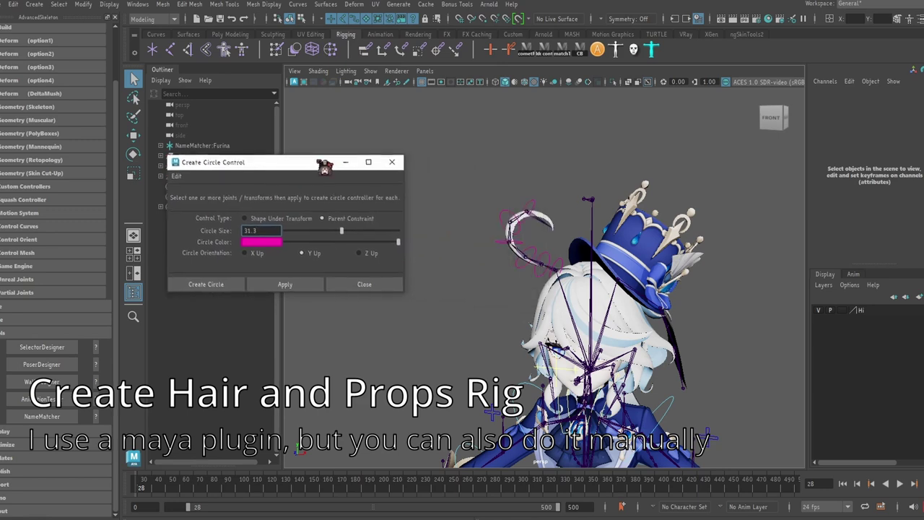
left_click_drag(454, 184, 646, 247)
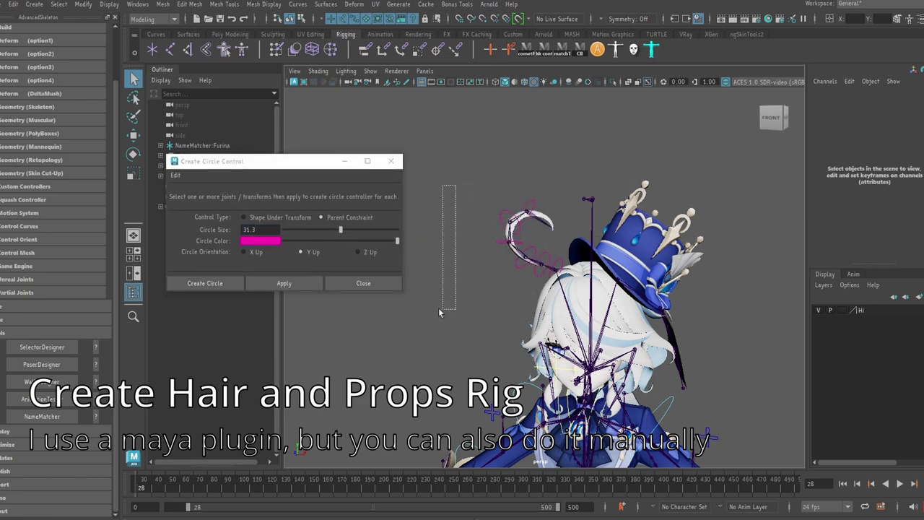
left_click(388, 162)
left_click(388, 162)
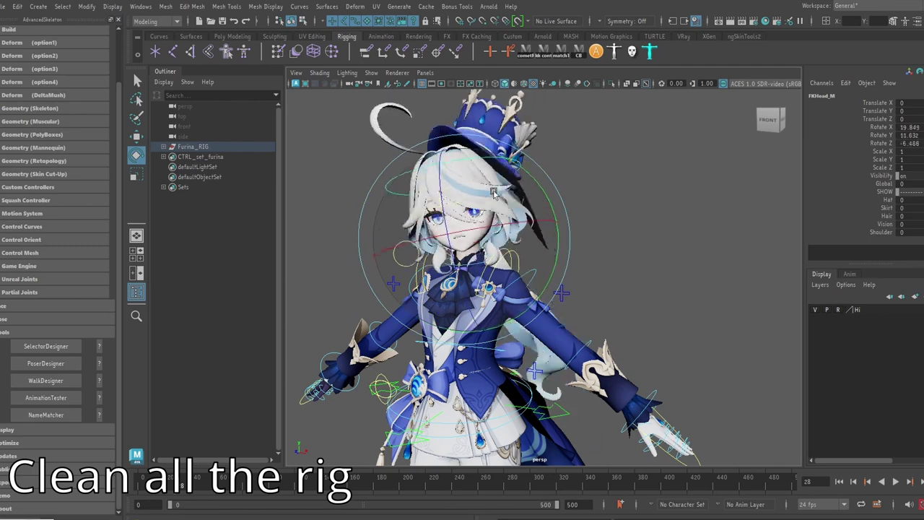
Select FKHead_M and set its Skirt visibility switch to 0
left_click(510, 172)
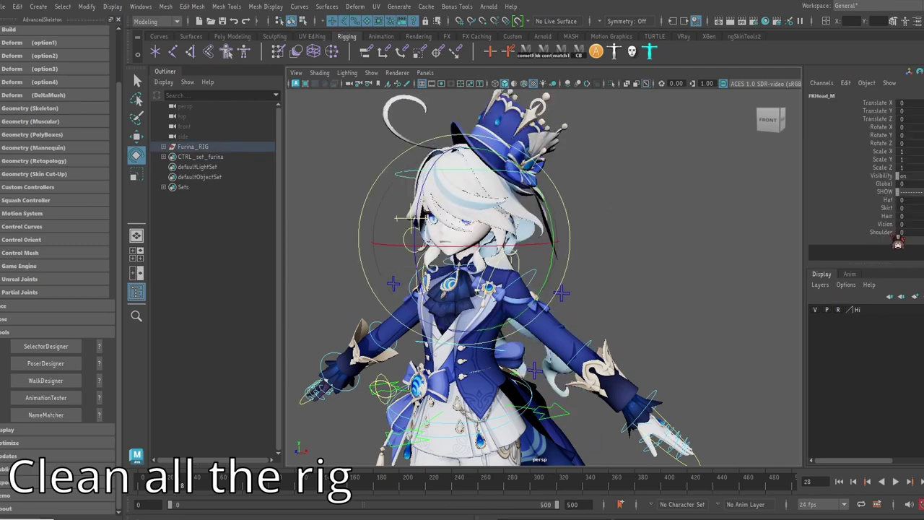
left_click(886, 199)
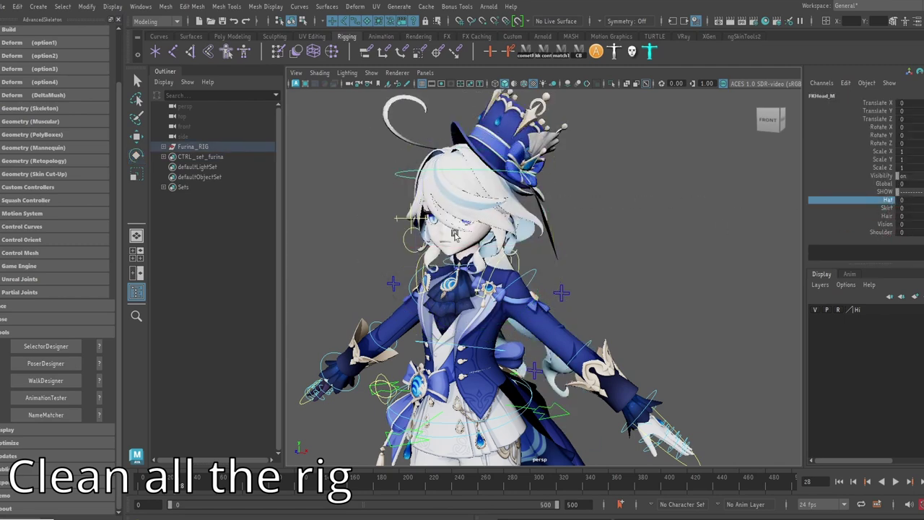
left_click(886, 207)
type("1")
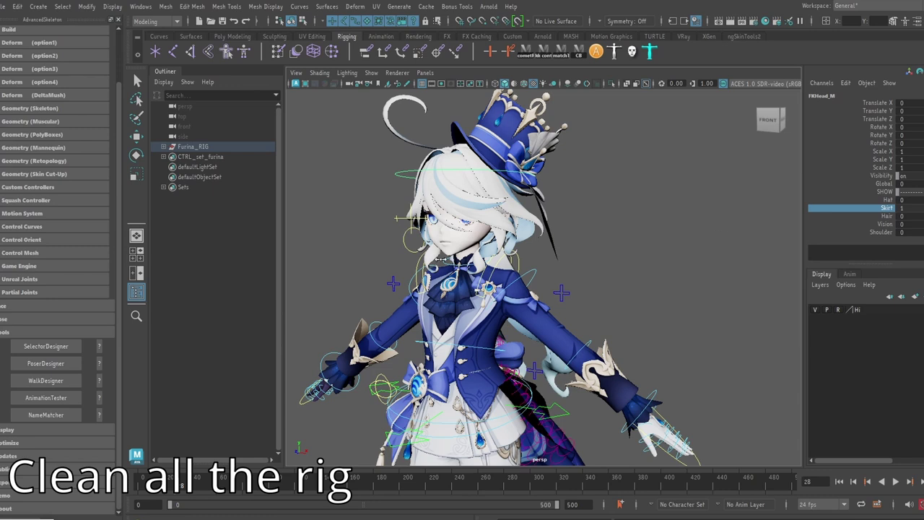
middle_click_drag(441, 258, 557, 249)
scroll(557, 249, "down", 3)
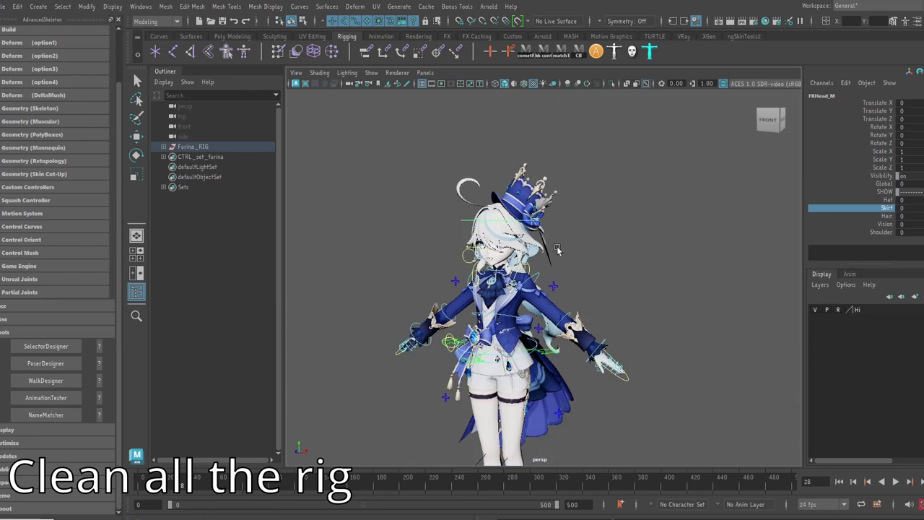
Toggle the Hair and Shoulder visibility switches on the head control
left_click(887, 217)
middle_click_drag(703, 235, 721, 234)
left_click(885, 224)
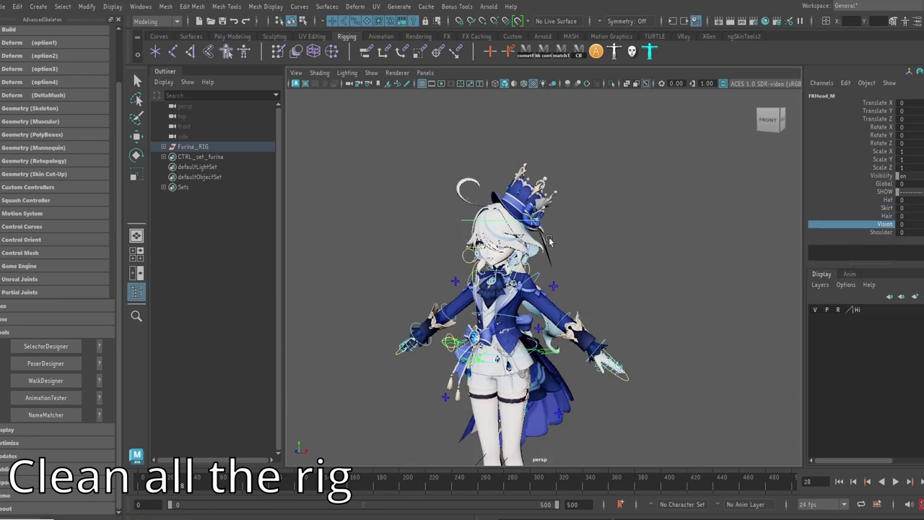
left_click(880, 232)
middle_click_drag(700, 233, 713, 232)
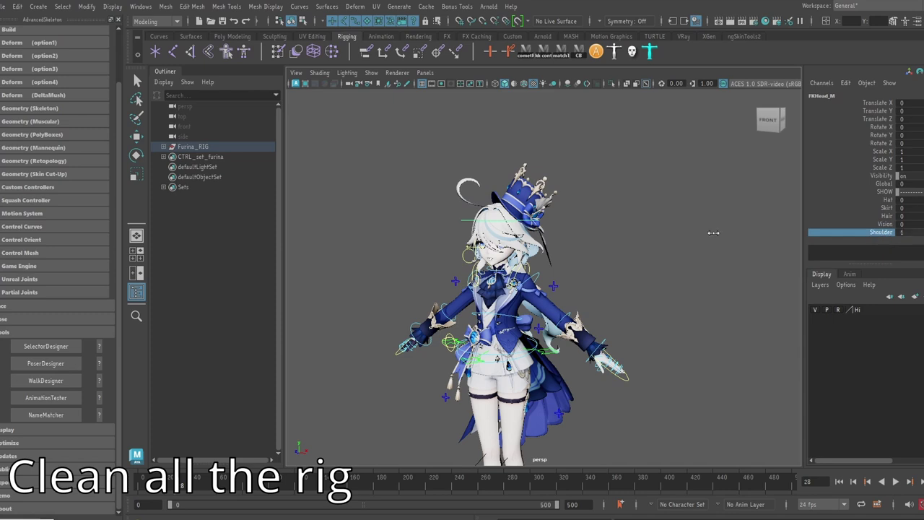
scroll(646, 260, "down", 3)
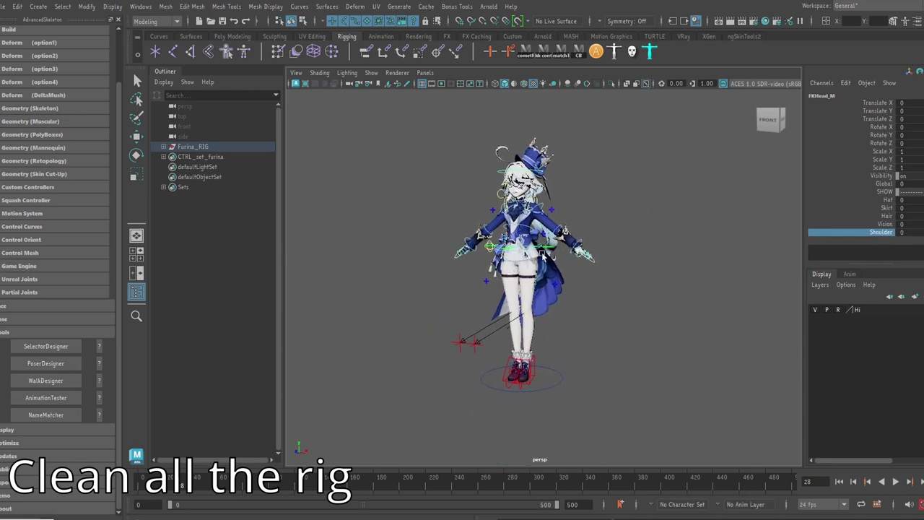
Move the whole character with RootX_M, then put it back
left_click(542, 254)
key("w")
left_click_drag(523, 250, 543, 232)
left_click(570, 376)
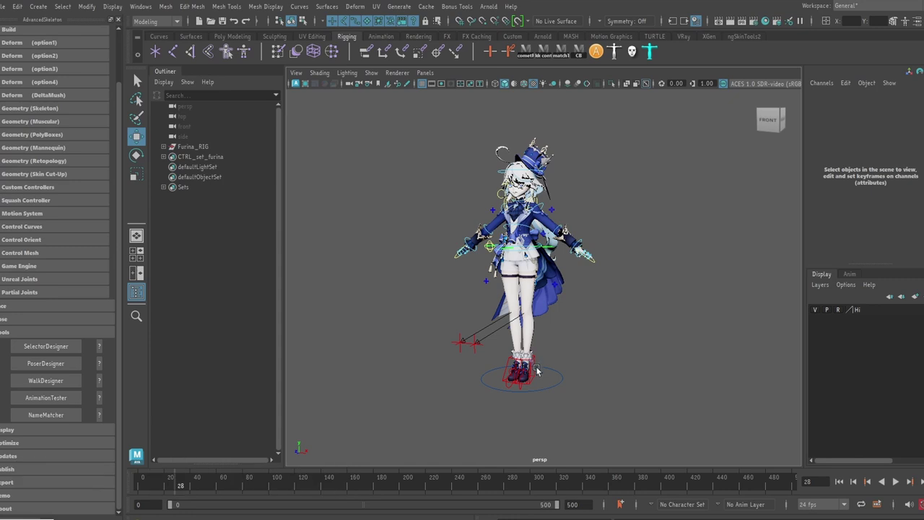
Lift the left foot with IKLeg_L, then reset the pose
left_click(535, 368)
left_click(544, 354)
left_click(528, 376)
left_click_drag(527, 376, 552, 369)
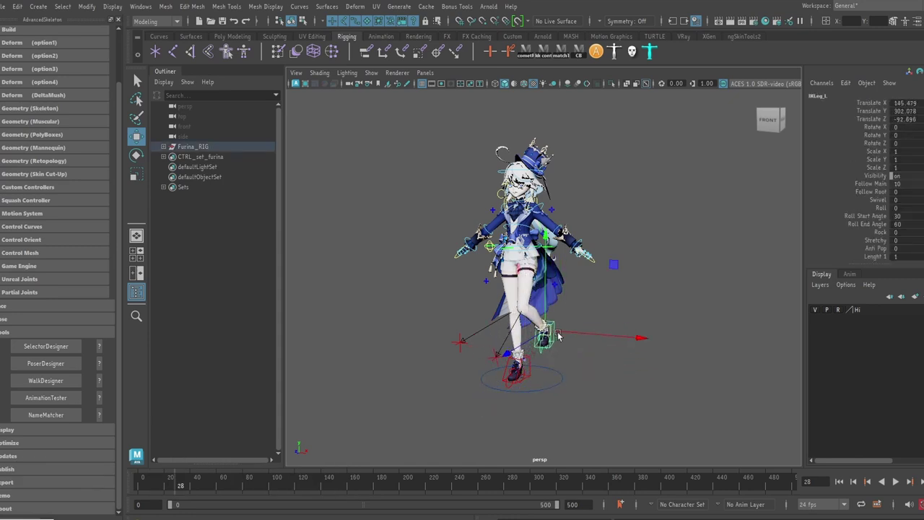
left_click(638, 324)
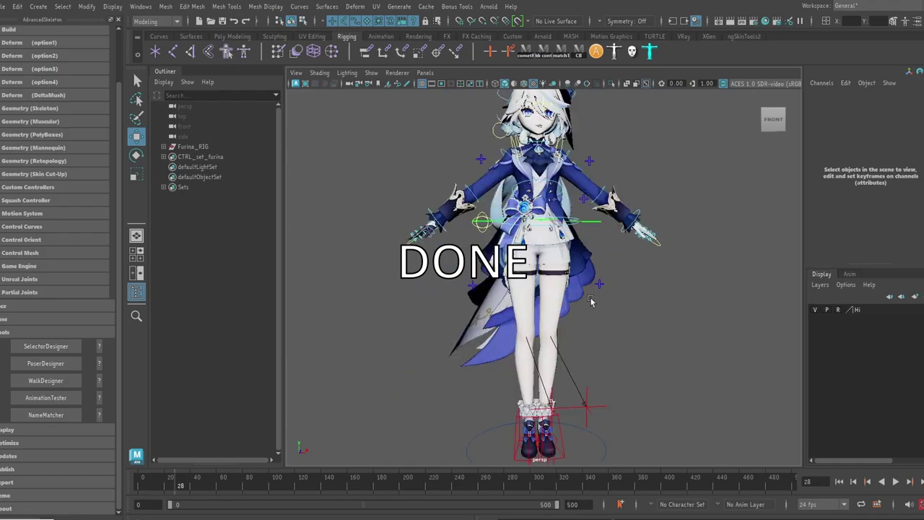